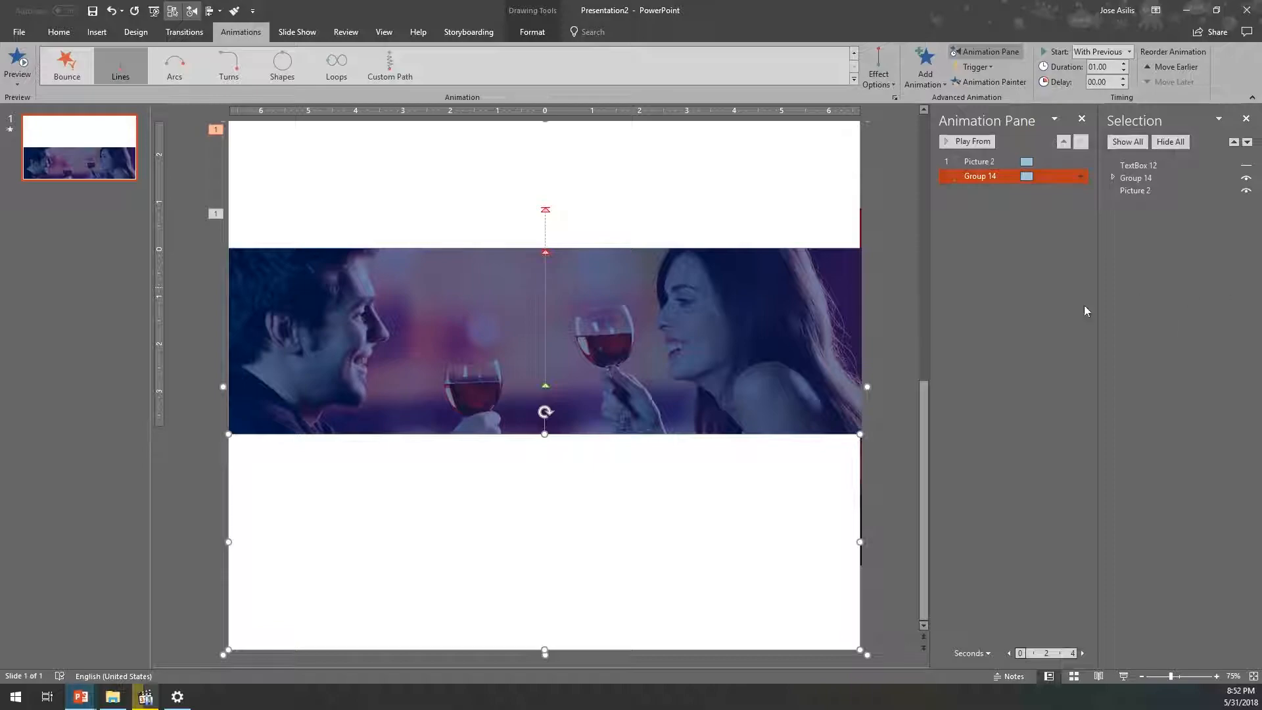
# Add a text box in the white area above the photo band containing the couple's first names joined by "and".
pyautogui.click(97, 31)
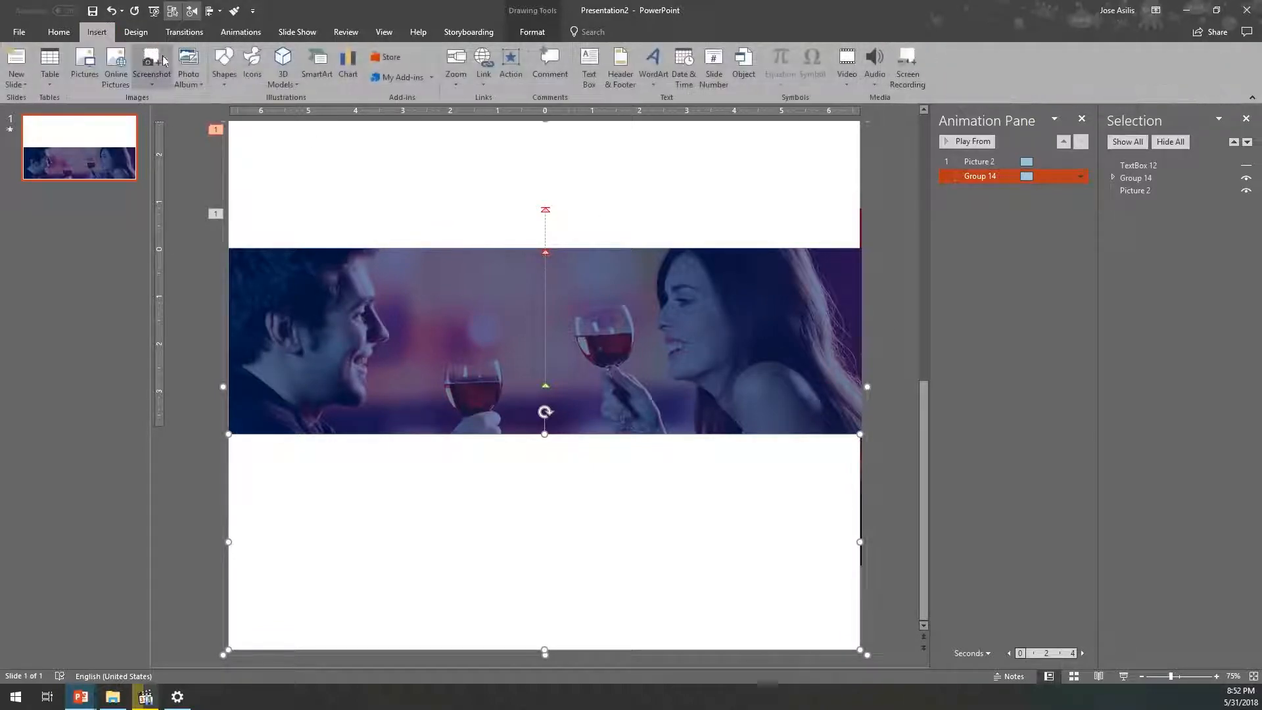
pyautogui.click(219, 76)
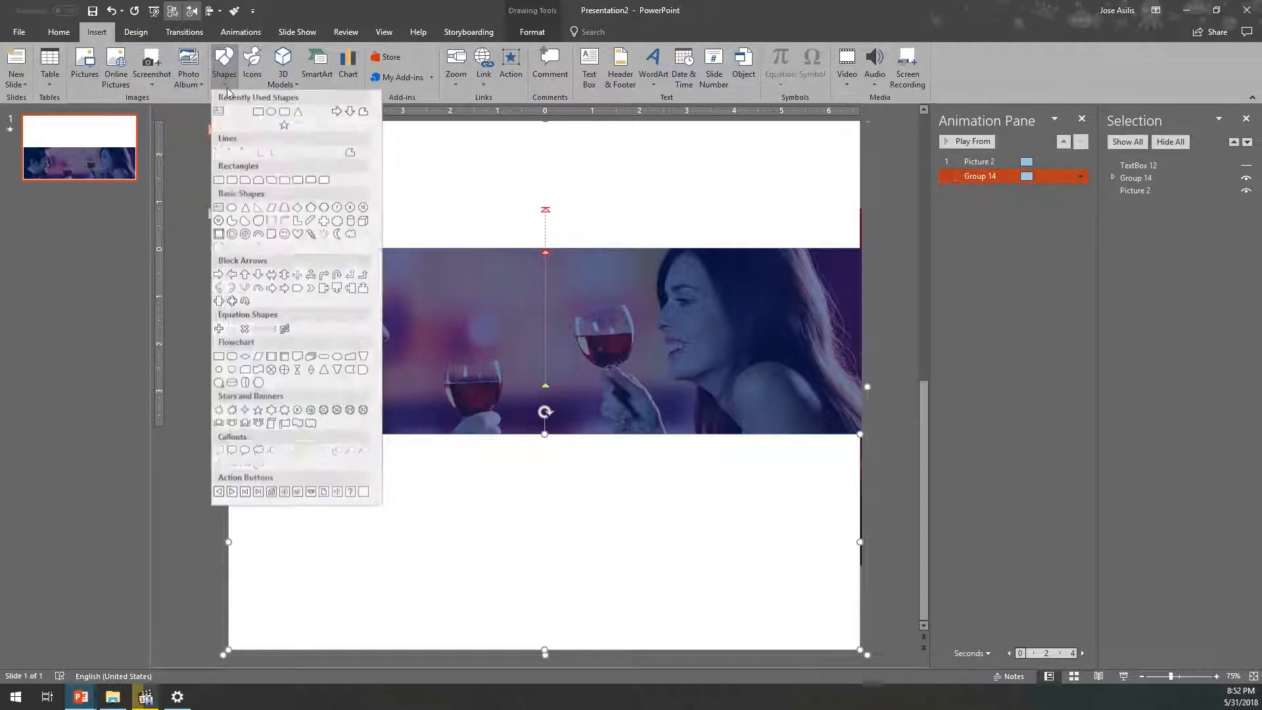
pyautogui.click(232, 112)
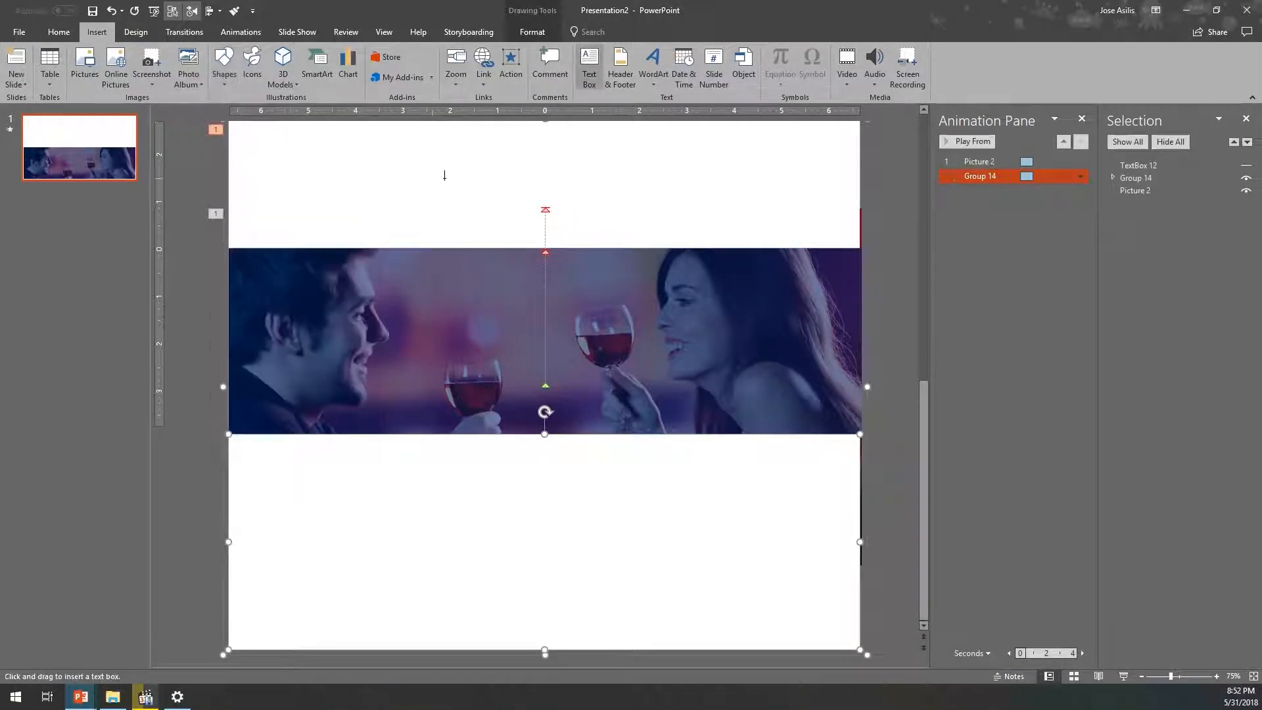
pyautogui.moveTo(420, 155); pyautogui.dragTo(736, 202)
pyautogui.write('John ')
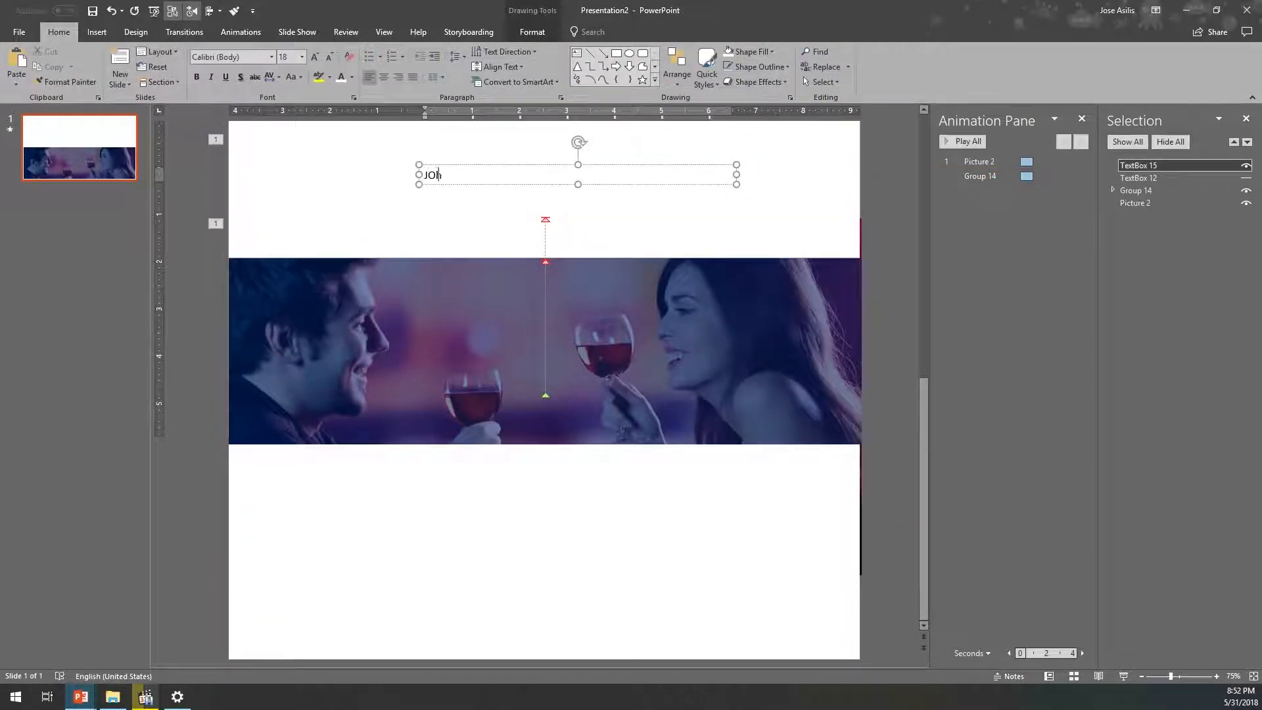
pyautogui.write('and Marie')
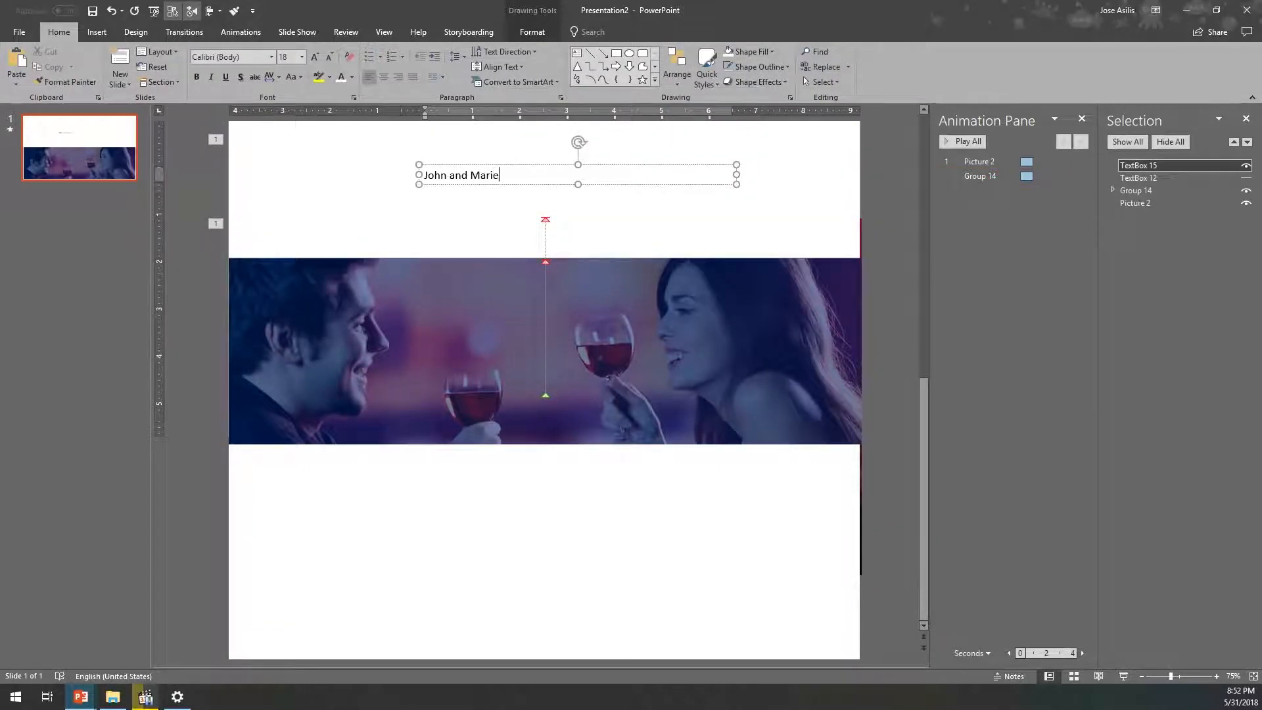
# Center the title text within its box and enlarge it to 66 pt.
pyautogui.hotkey('ctrl', 'a')
pyautogui.click(382, 80)
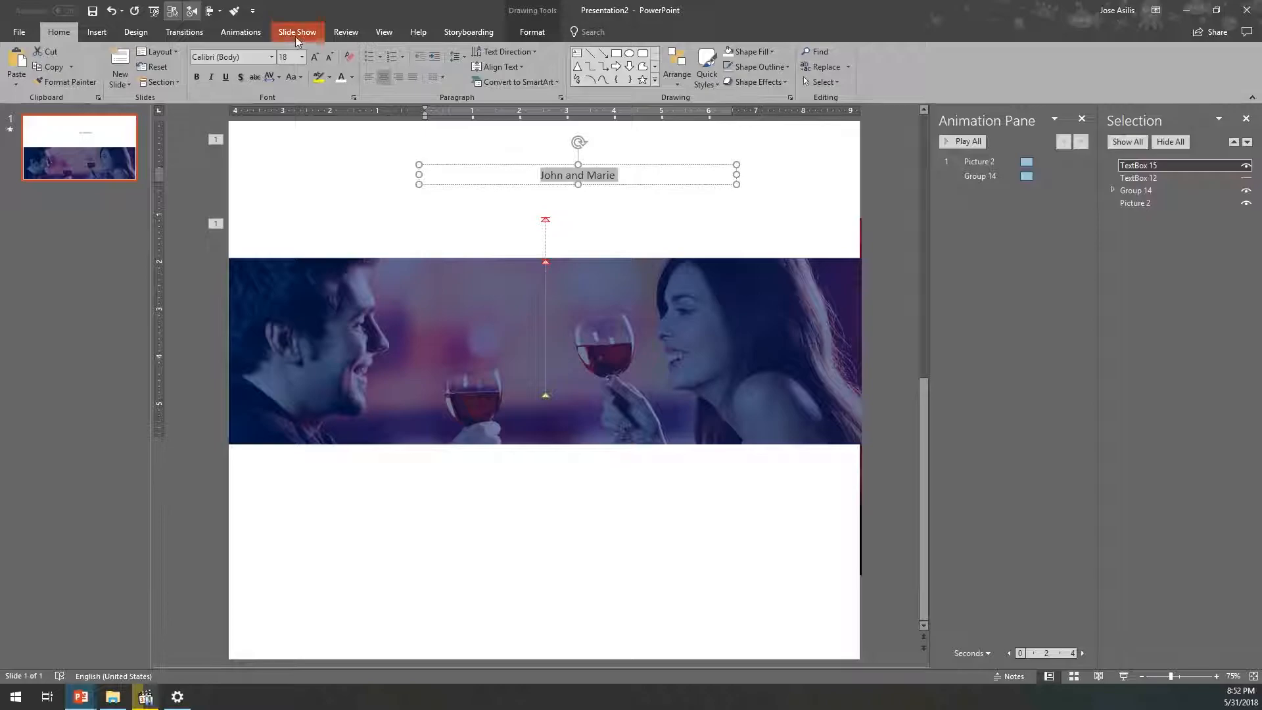
pyautogui.click(316, 57)
pyautogui.click(316, 57)
pyautogui.click(316, 57)
pyautogui.click(316, 57)
pyautogui.click(316, 57)
pyautogui.click(316, 57)
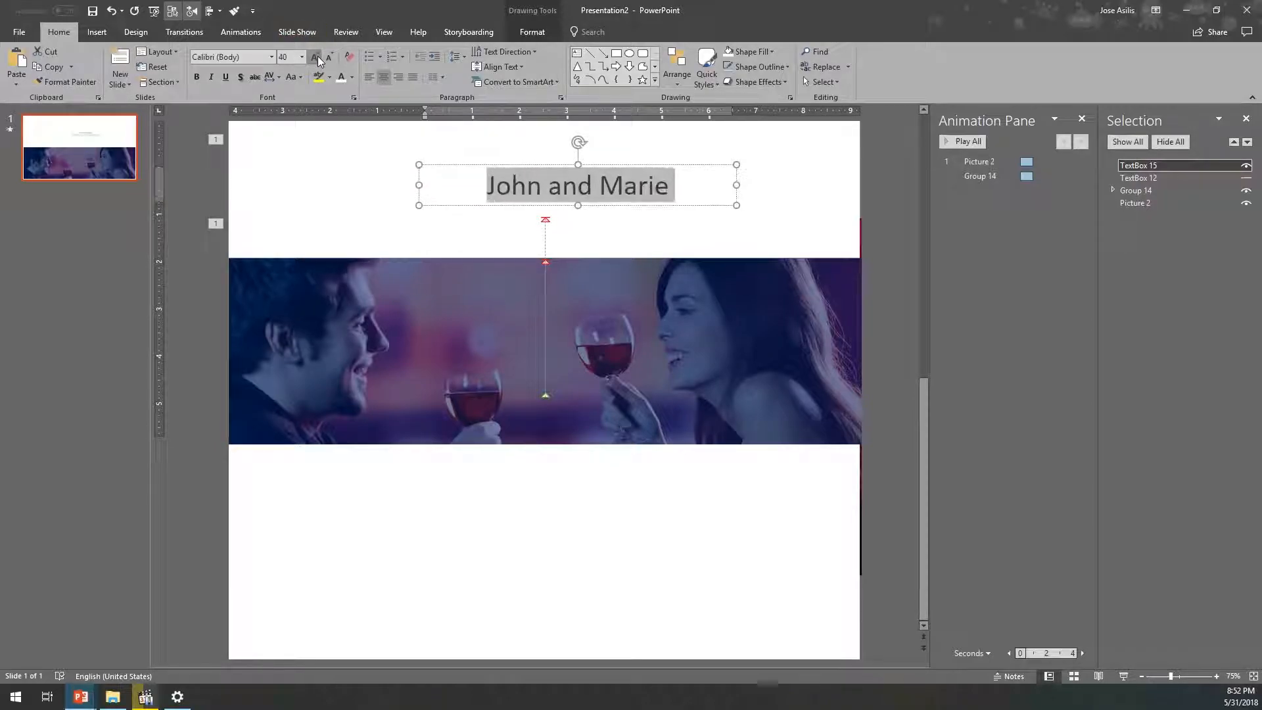
pyautogui.click(316, 57)
pyautogui.click(316, 57)
pyautogui.click(317, 57)
pyautogui.click(316, 57)
pyautogui.click(316, 57)
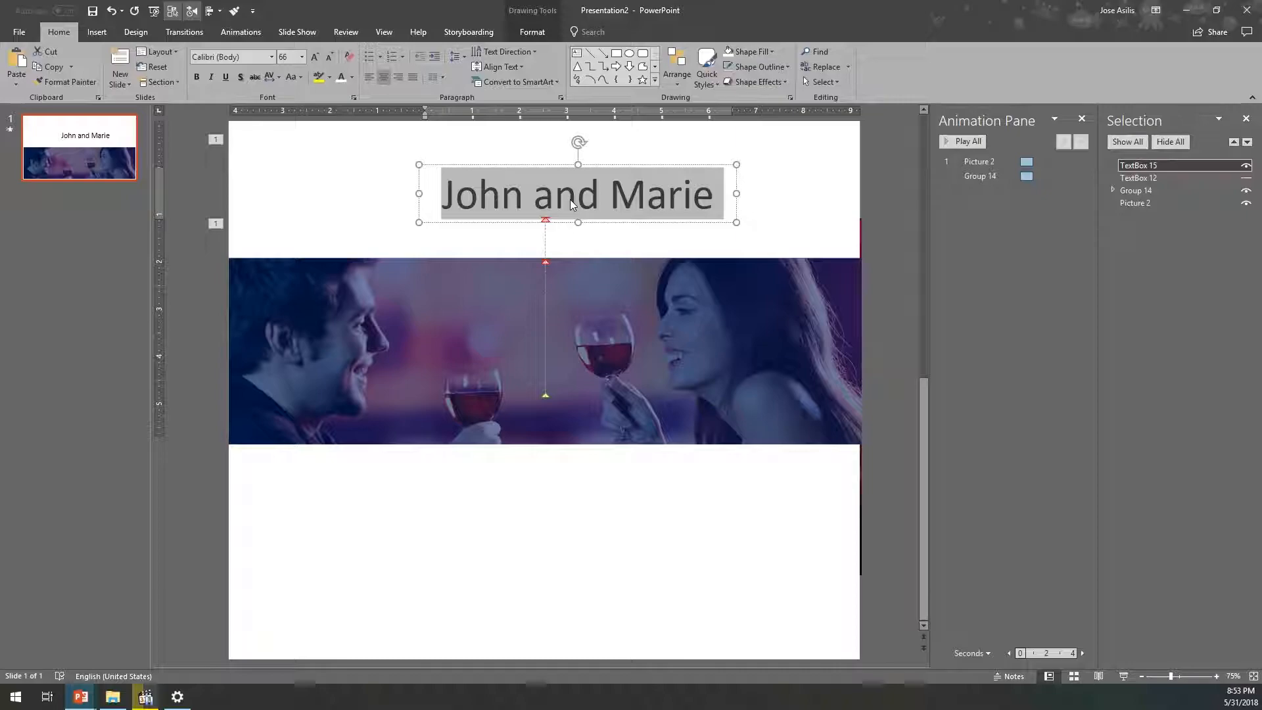
# Align the title text box to the horizontal center of the slide.
pyautogui.click(557, 165)
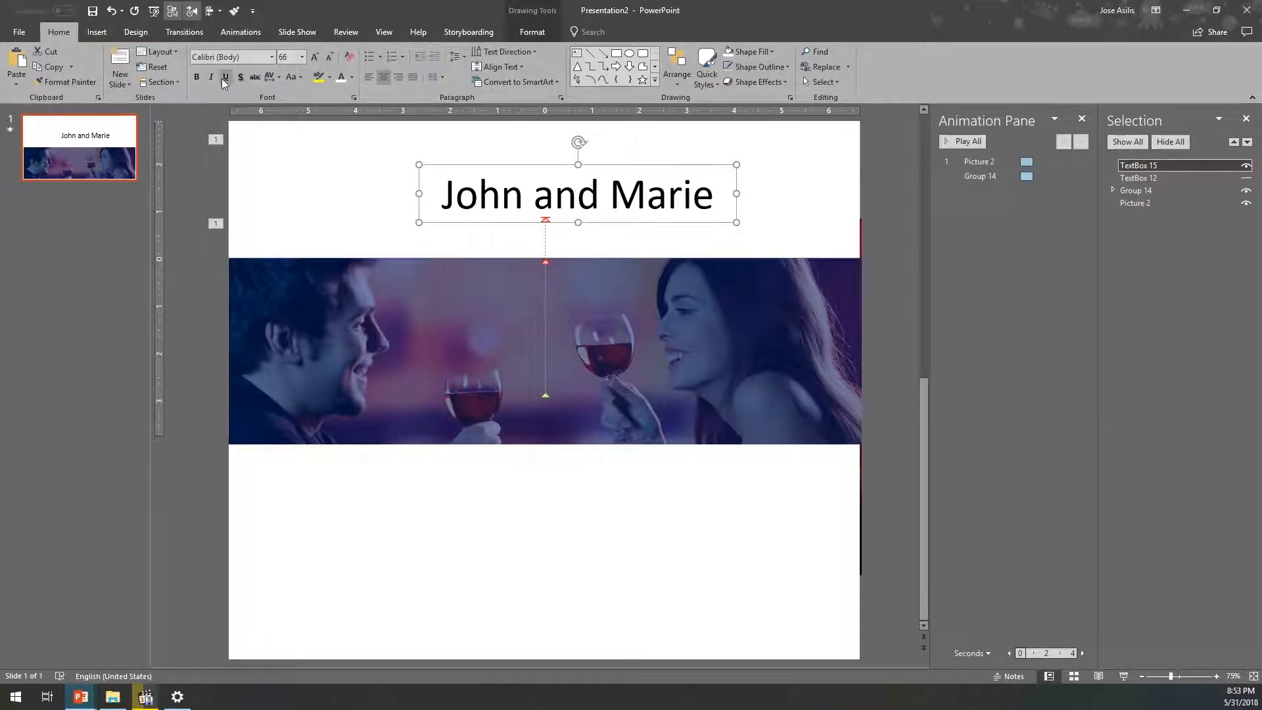
pyautogui.click(675, 77)
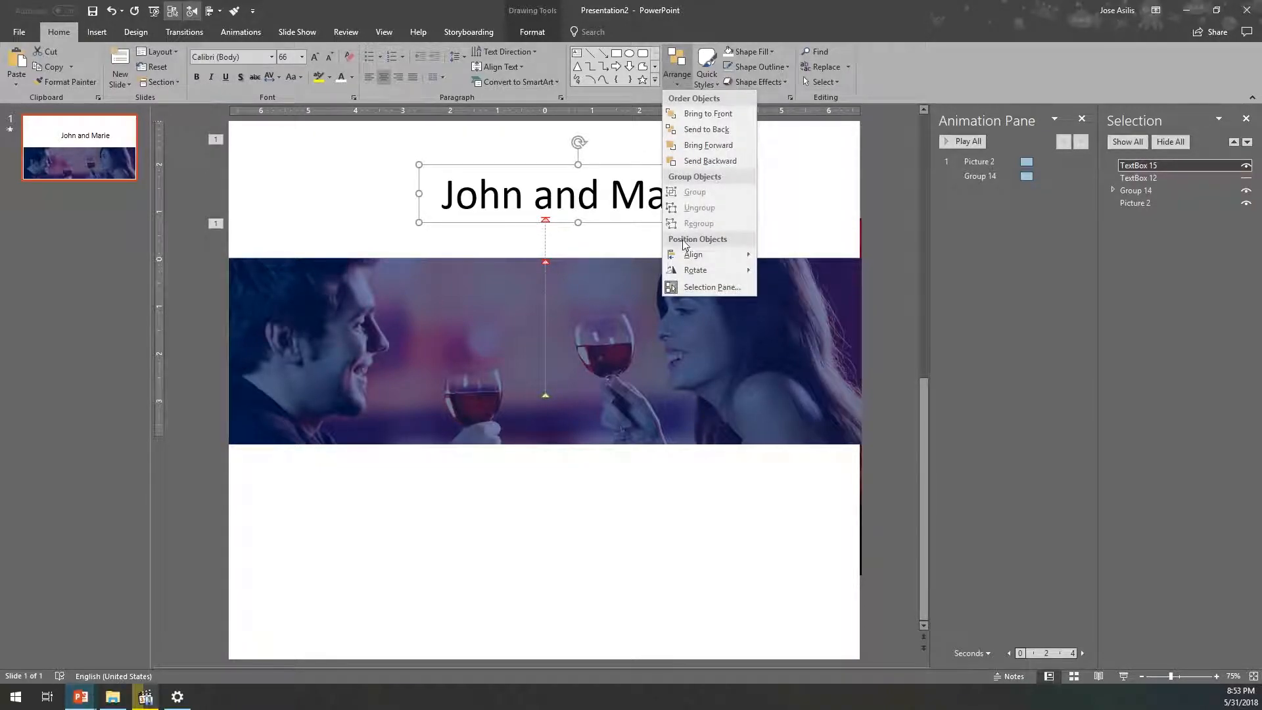
pyautogui.moveTo(687, 258)
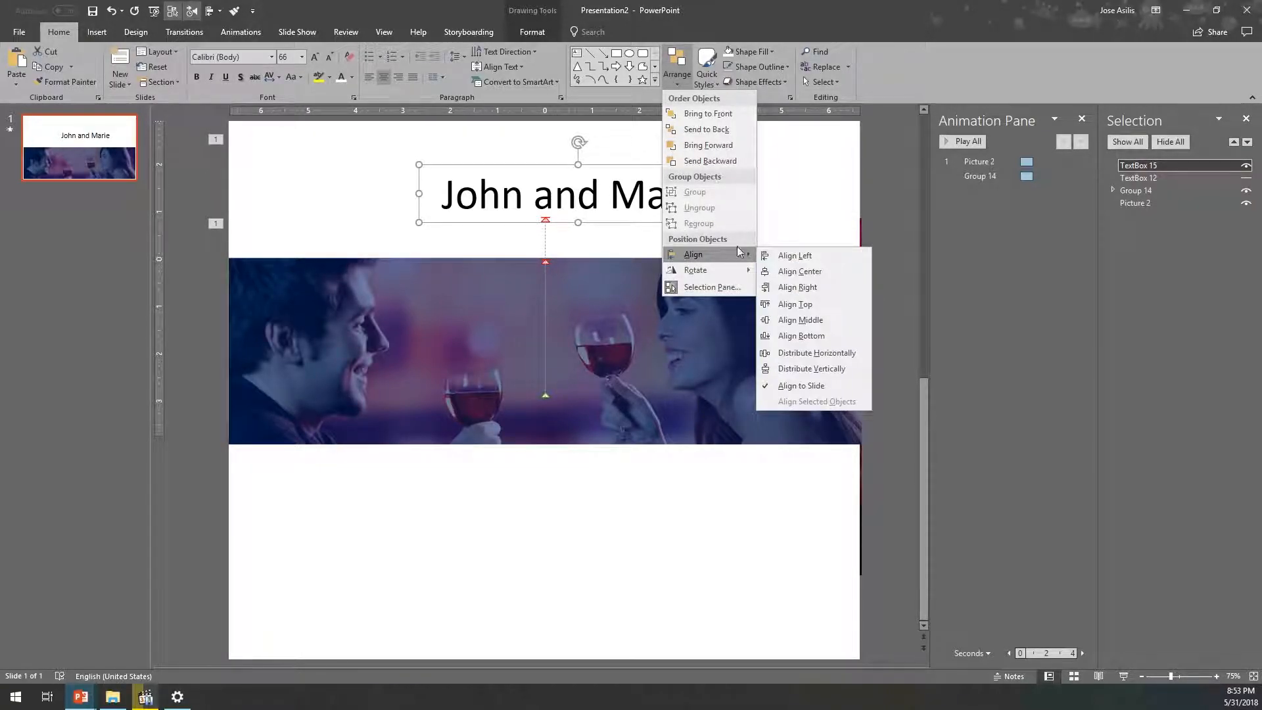
pyautogui.click(787, 272)
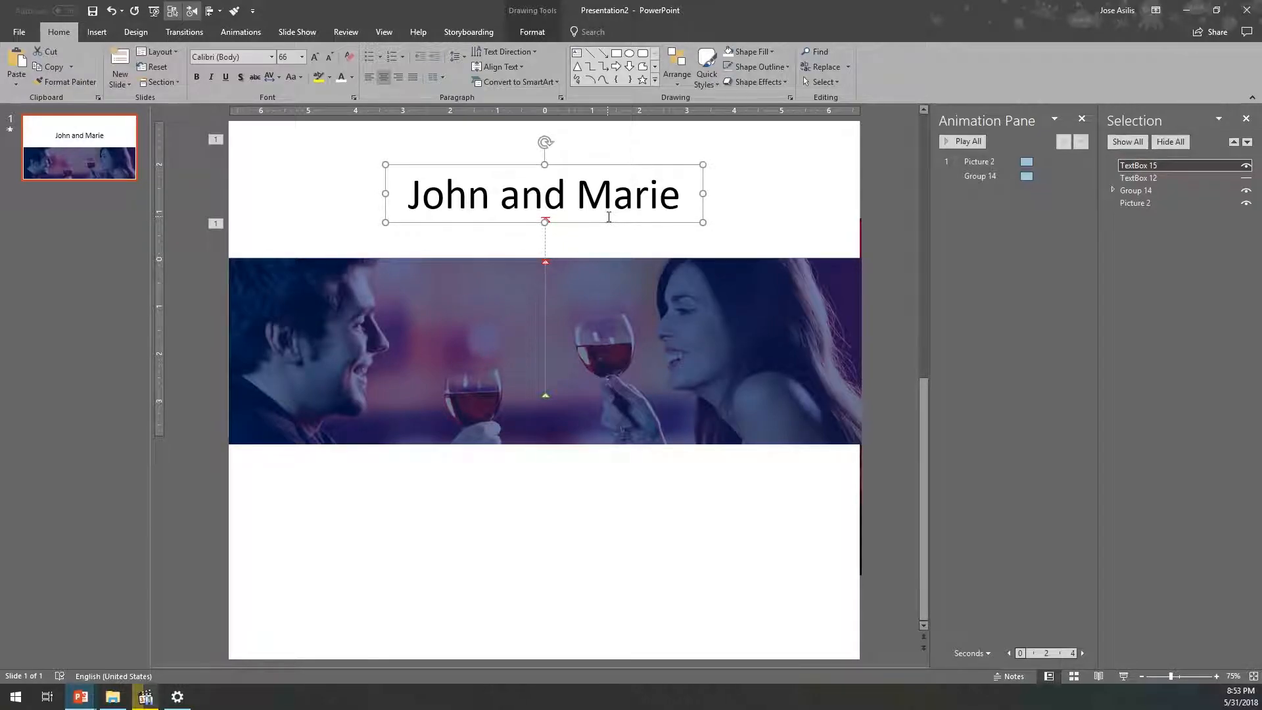
# Play the slide show through the picture's motion animation to check the title's placement, and return to editing.
pyautogui.press('F5')
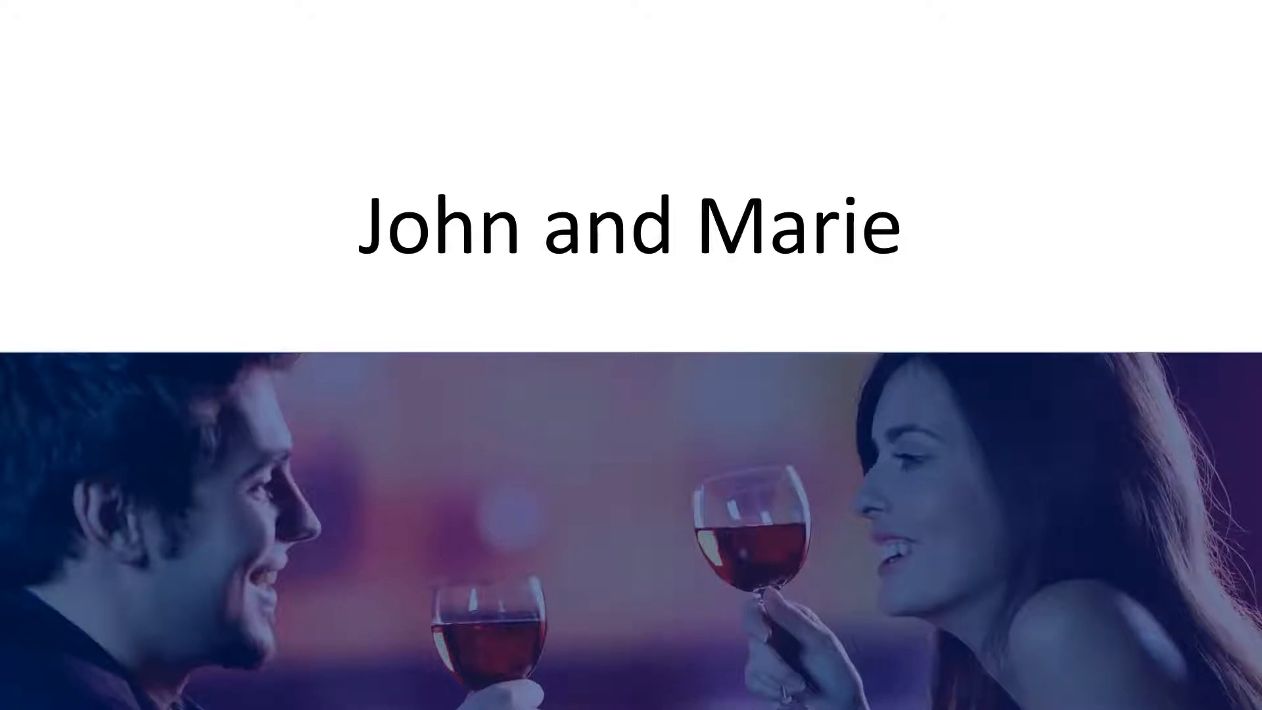
pyautogui.press('Right')
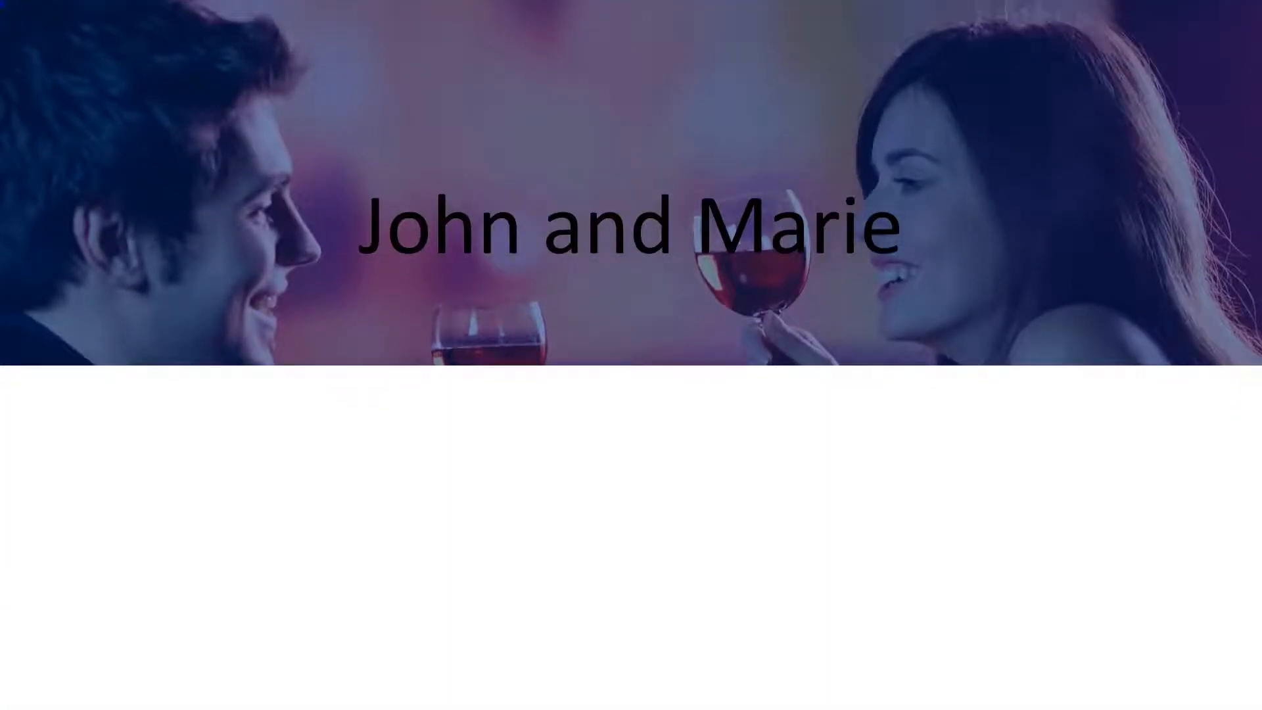
pyautogui.press('Escape')
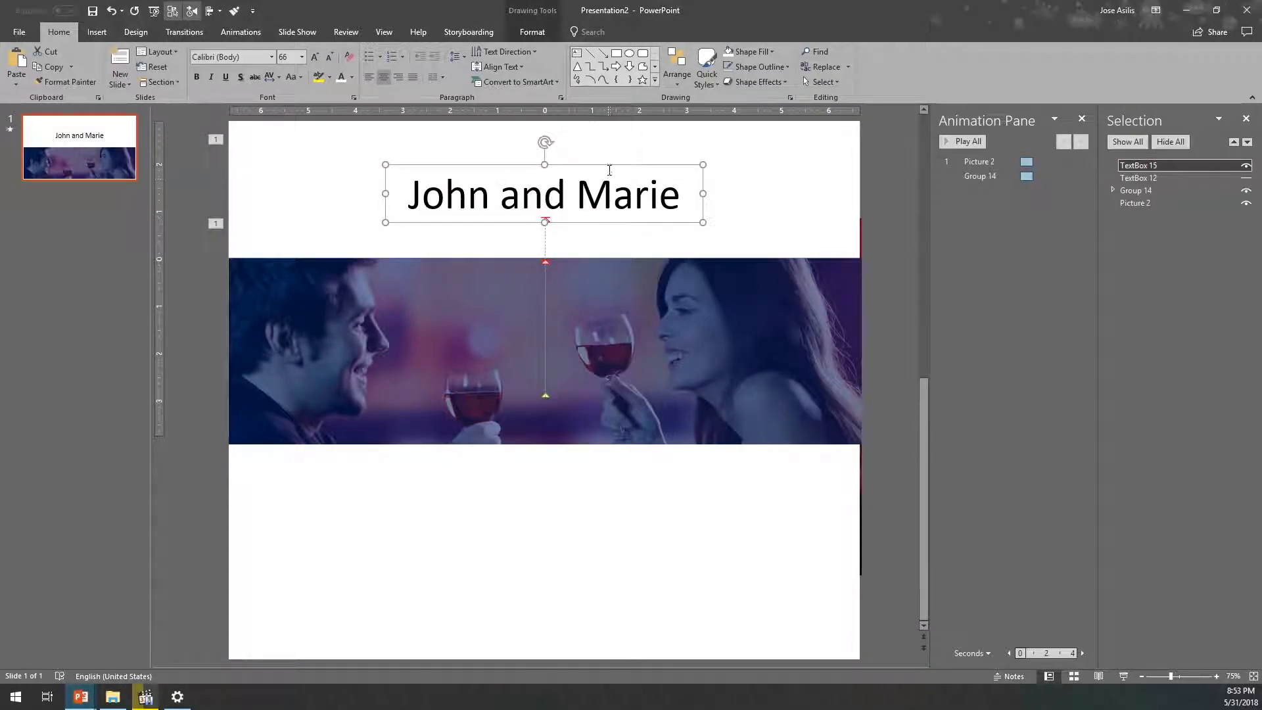
# Move the title text box slightly higher in the white area, keeping it horizontally centered.
pyautogui.moveTo(610, 162); pyautogui.dragTo(611, 144)
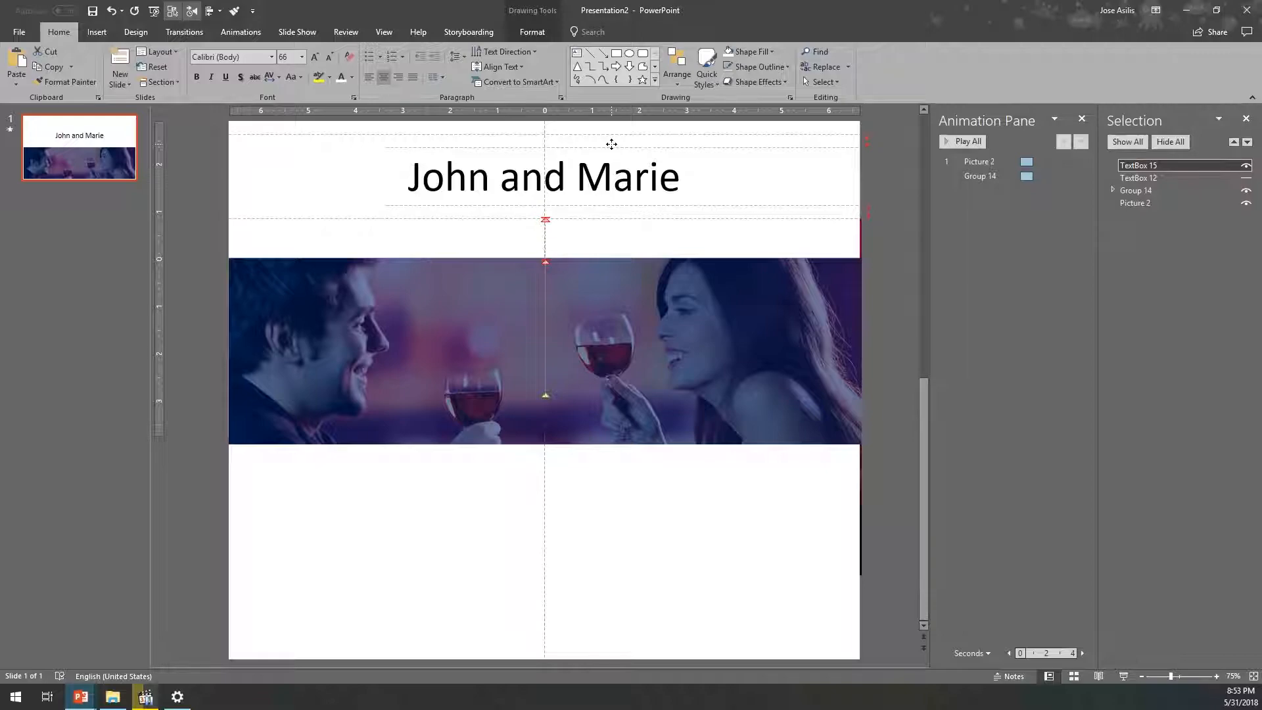
pyautogui.moveTo(611, 144); pyautogui.dragTo(611, 144)
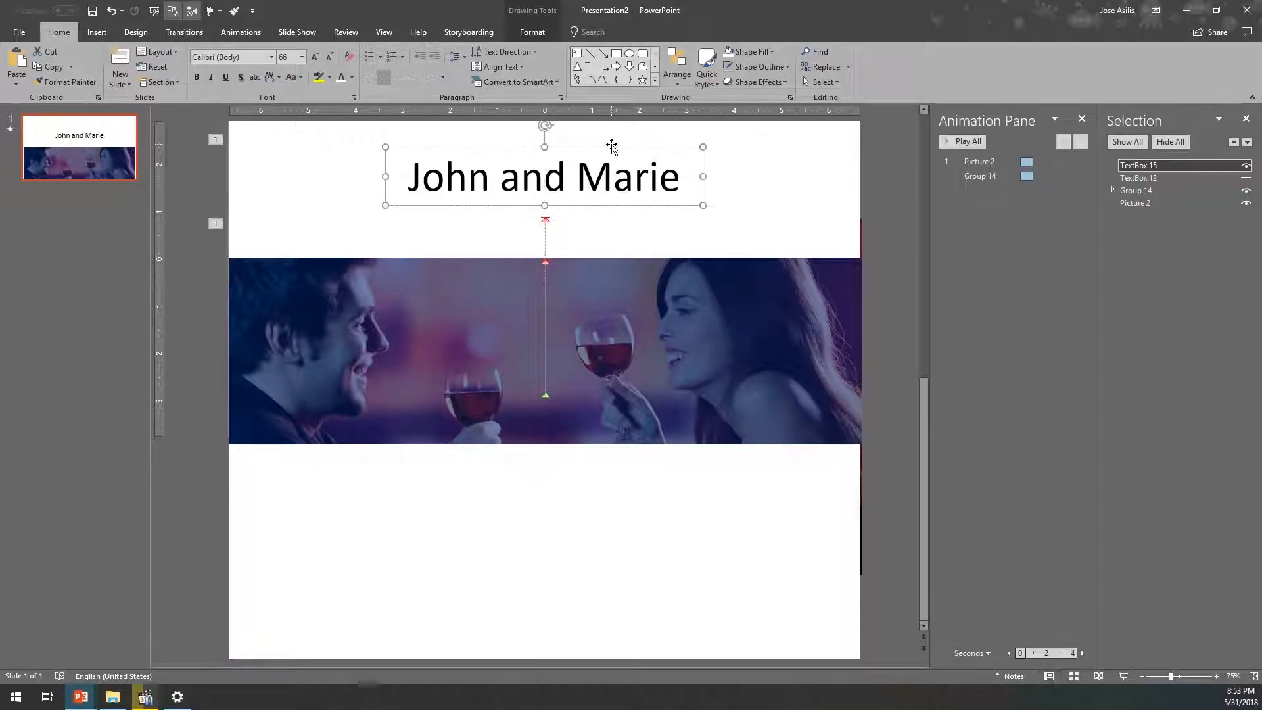
pyautogui.hotkey('ctrl', 's')
pyautogui.press('Escape')
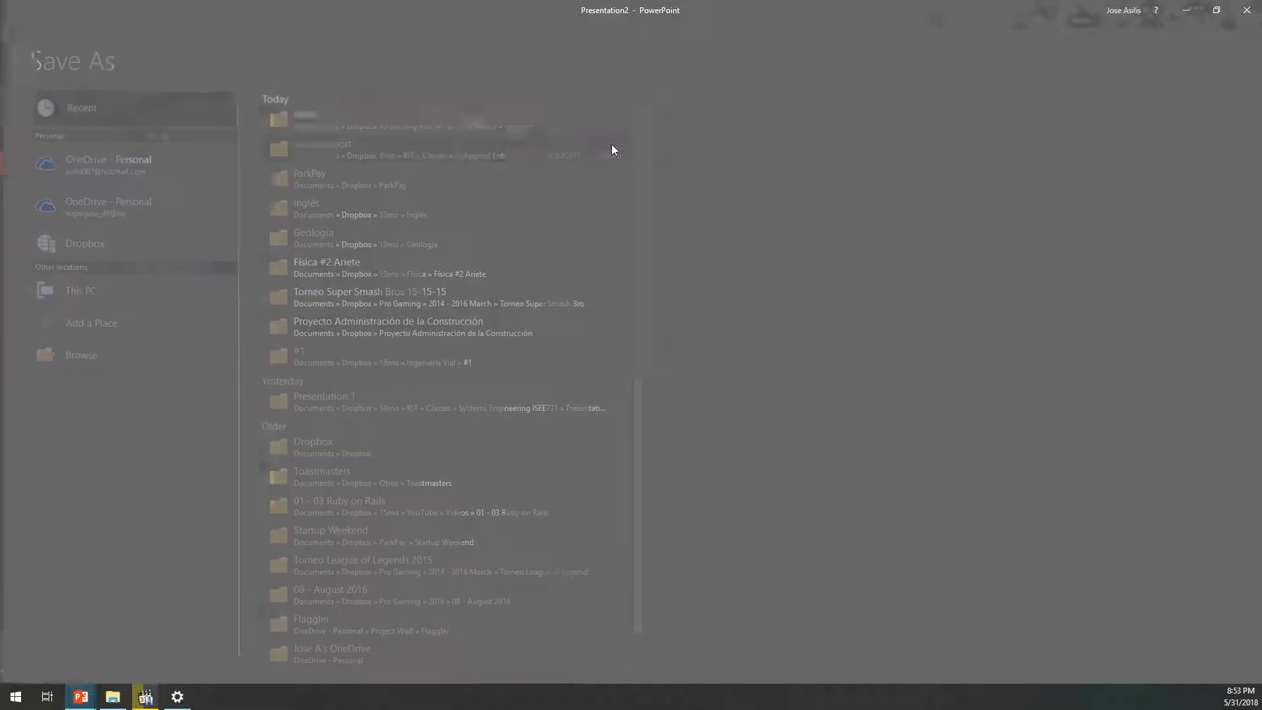
# Replay the slide show with its animation to check the raised title, and exit the show.
pyautogui.press('F5')
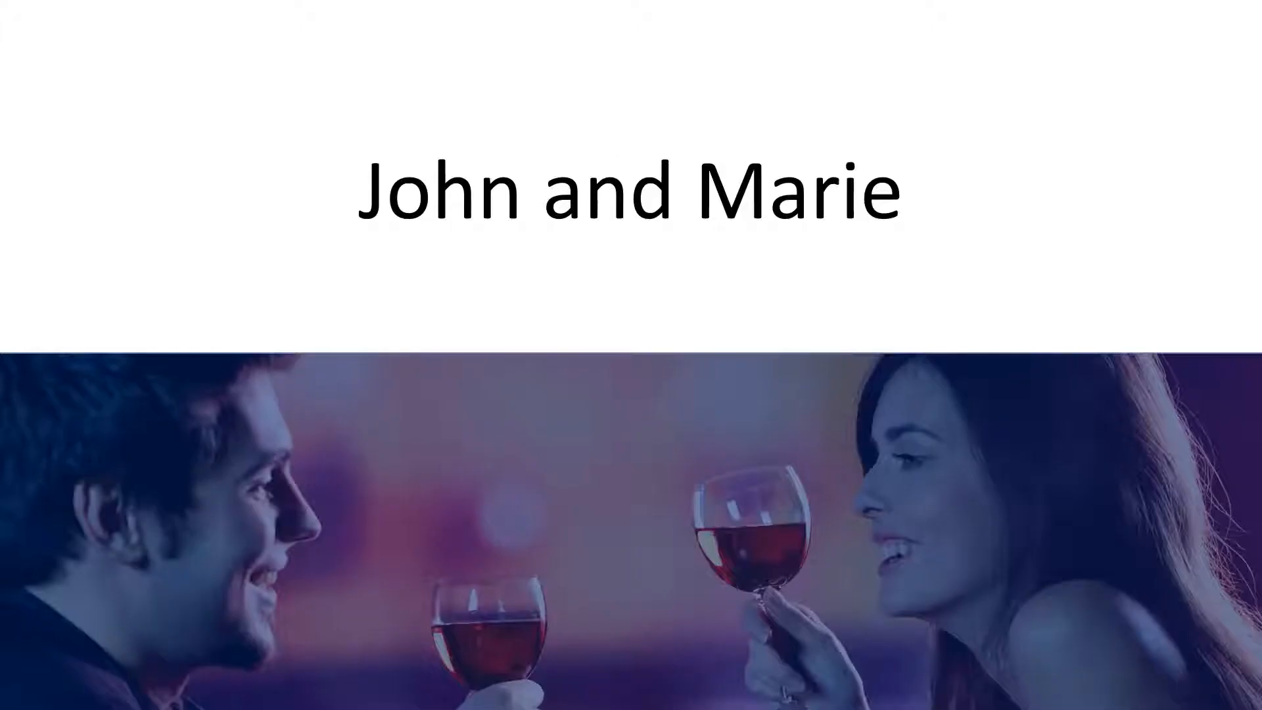
pyautogui.click(620, 160)
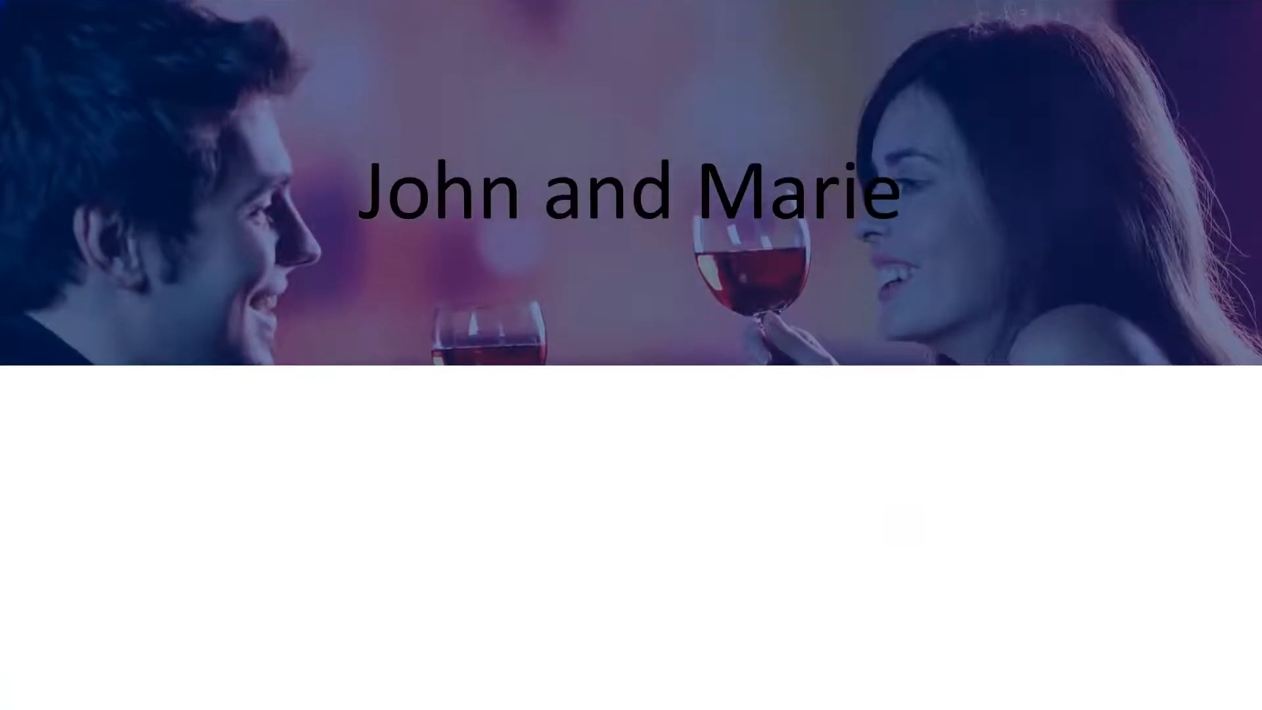
pyautogui.press('Escape')
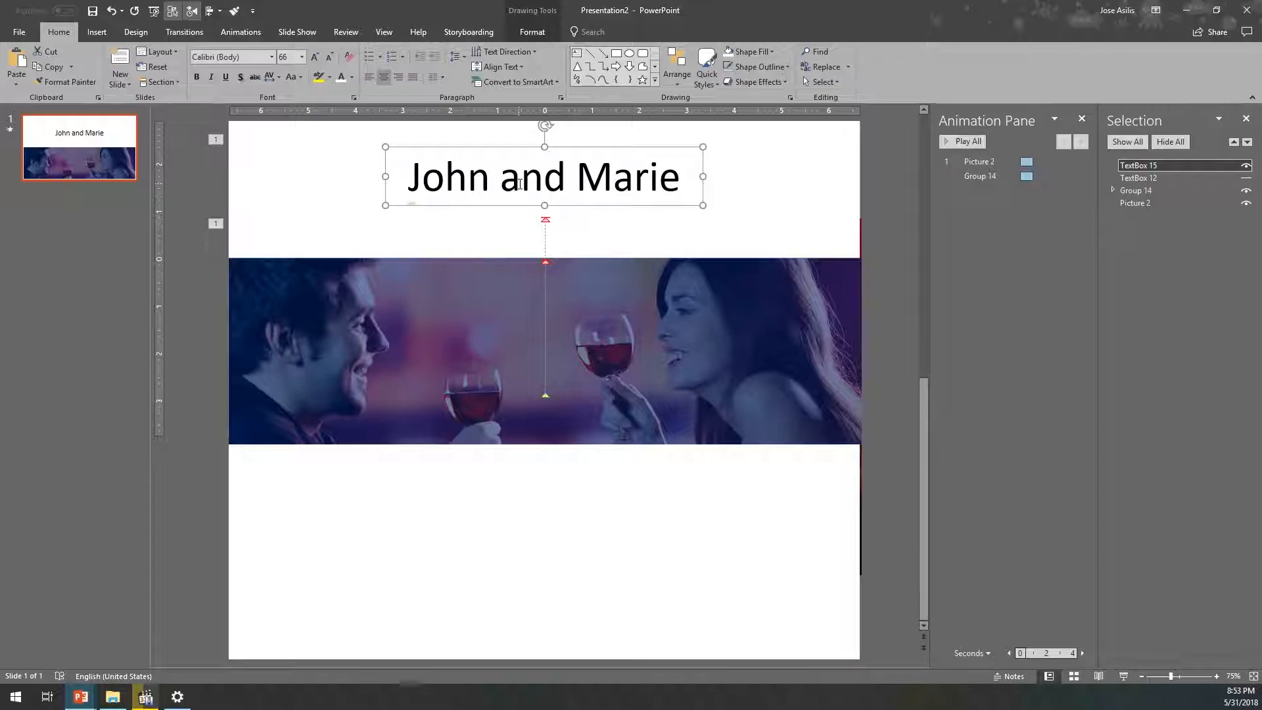
# Recolor the whole title text to a dark gray from the black theme shades.
pyautogui.tripleClick(509, 194)
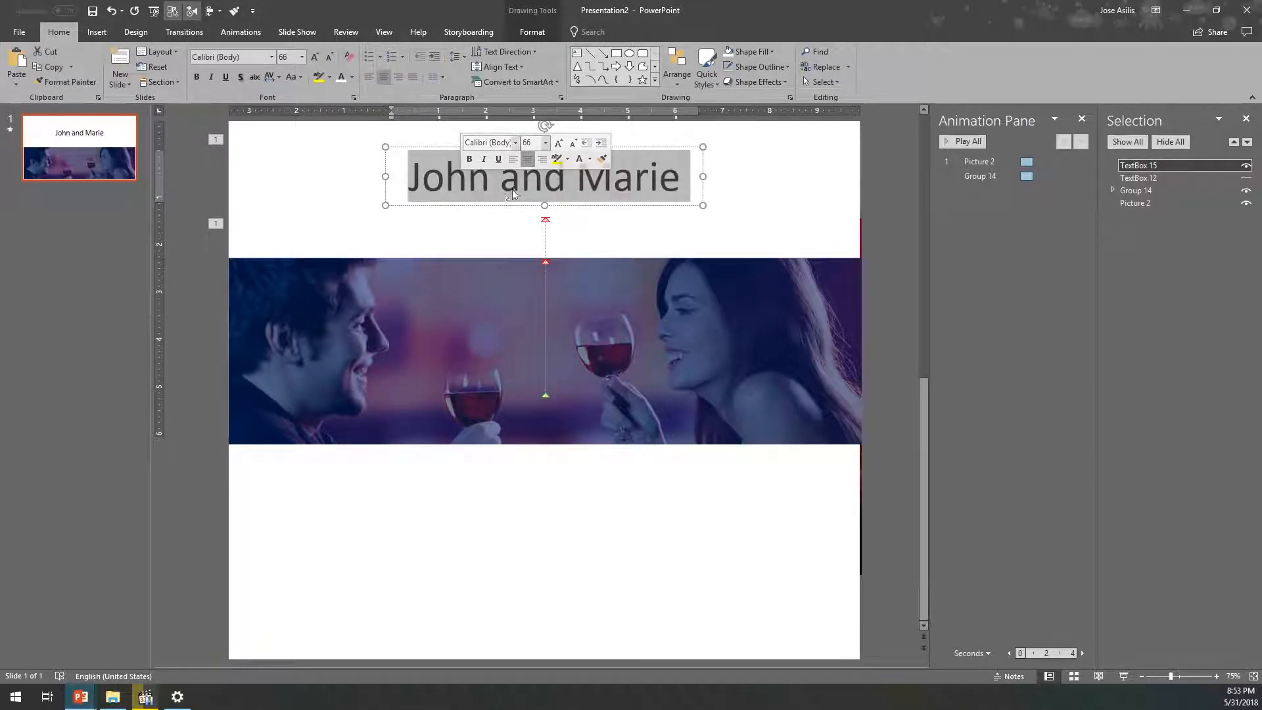
pyautogui.click(591, 159)
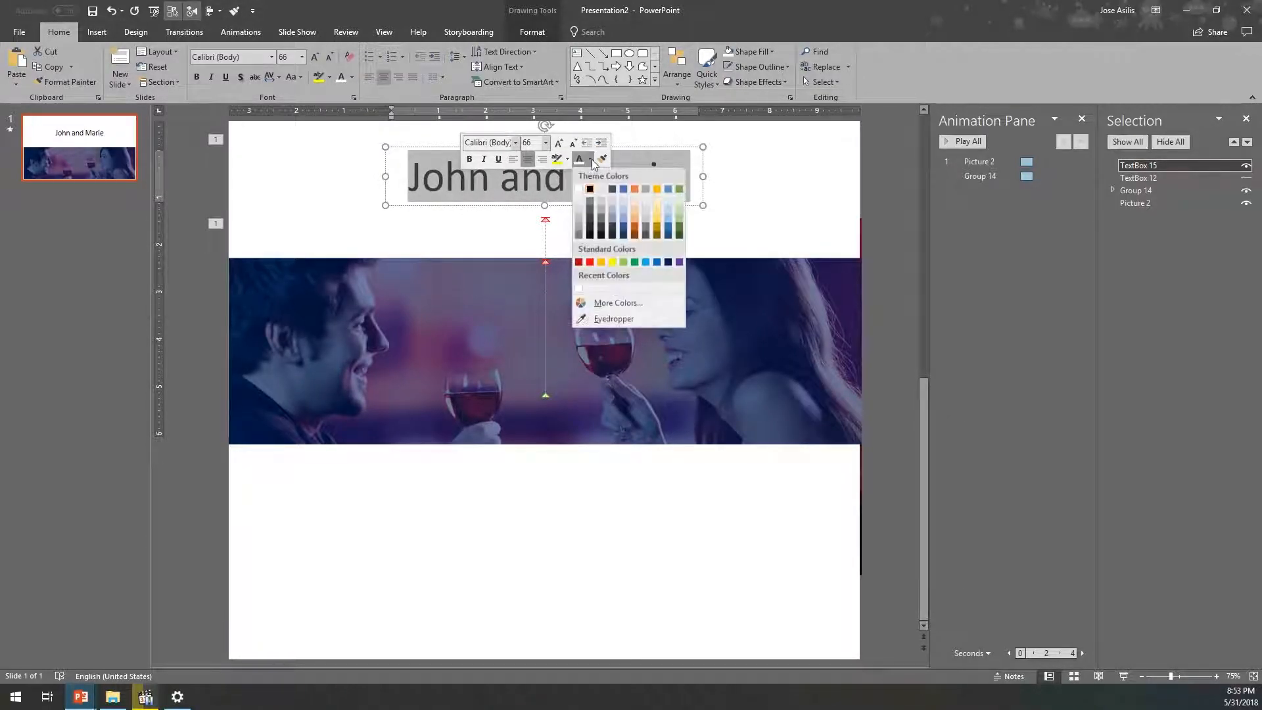
pyautogui.click(591, 219)
pyautogui.press('Escape')
pyautogui.click(724, 230)
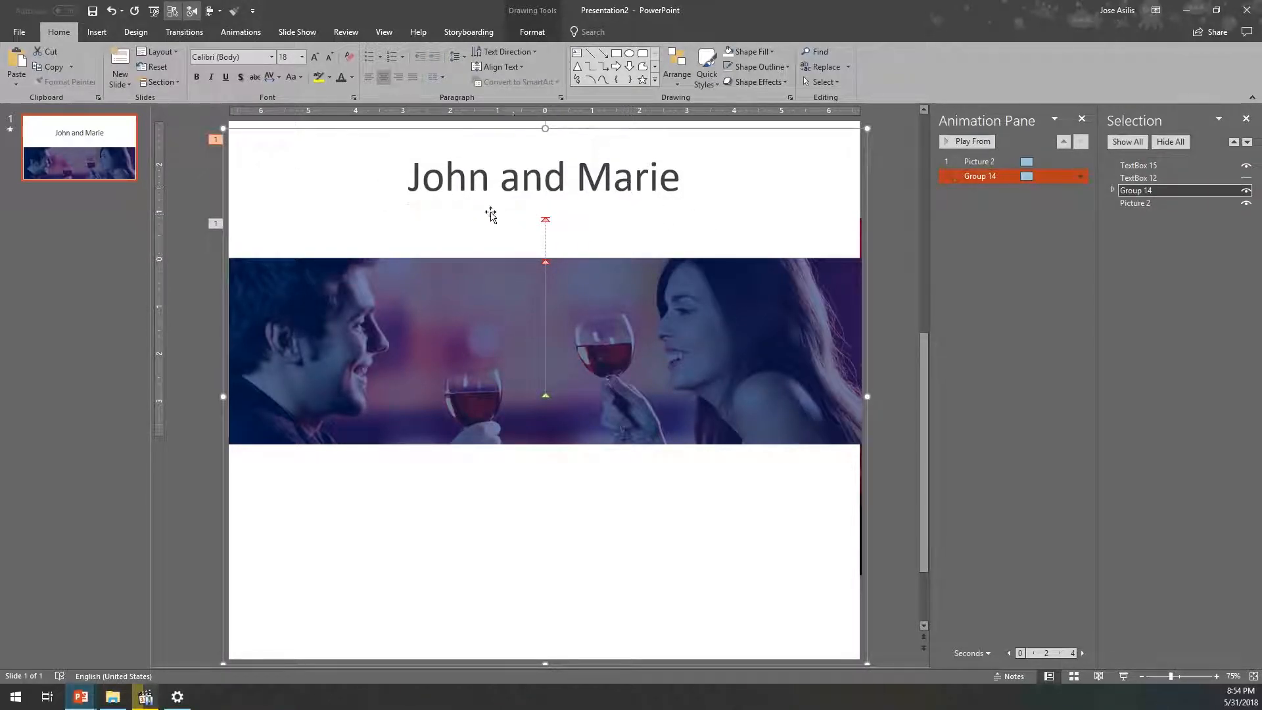
# Draw a straight horizontal line about 2.71" long beneath the left half of the title.
pyautogui.click(96, 32)
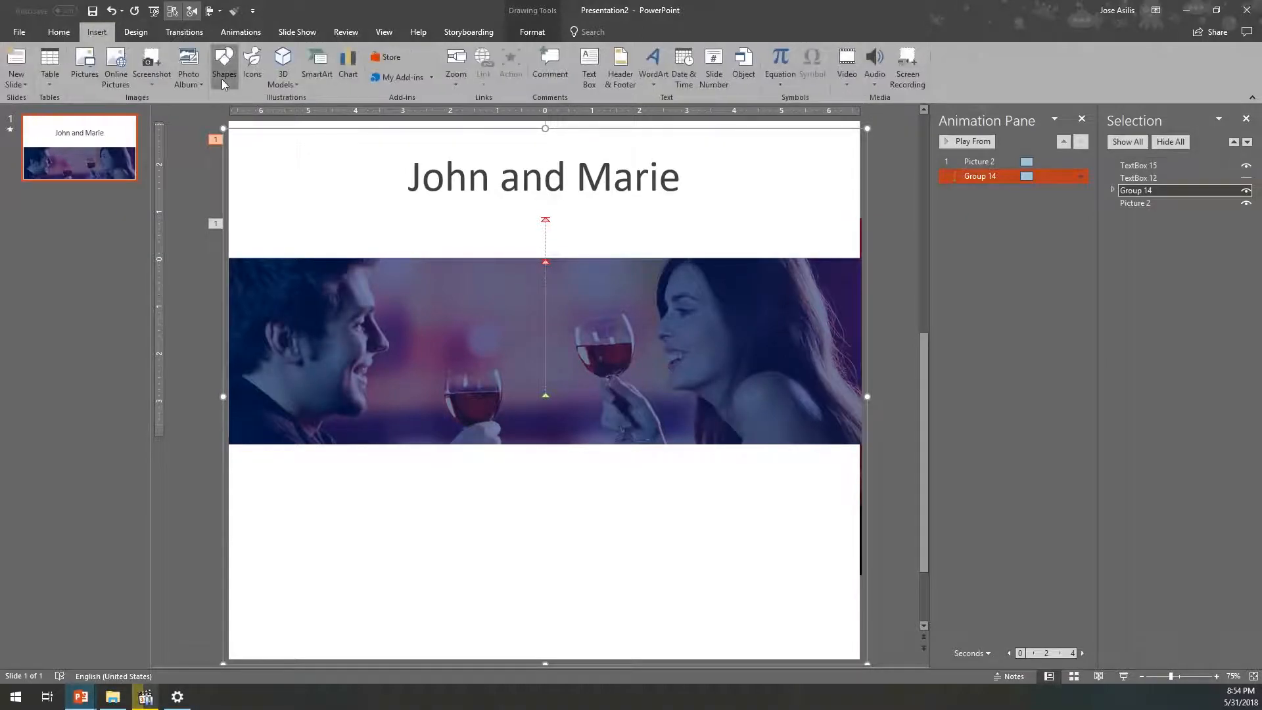
pyautogui.click(224, 73)
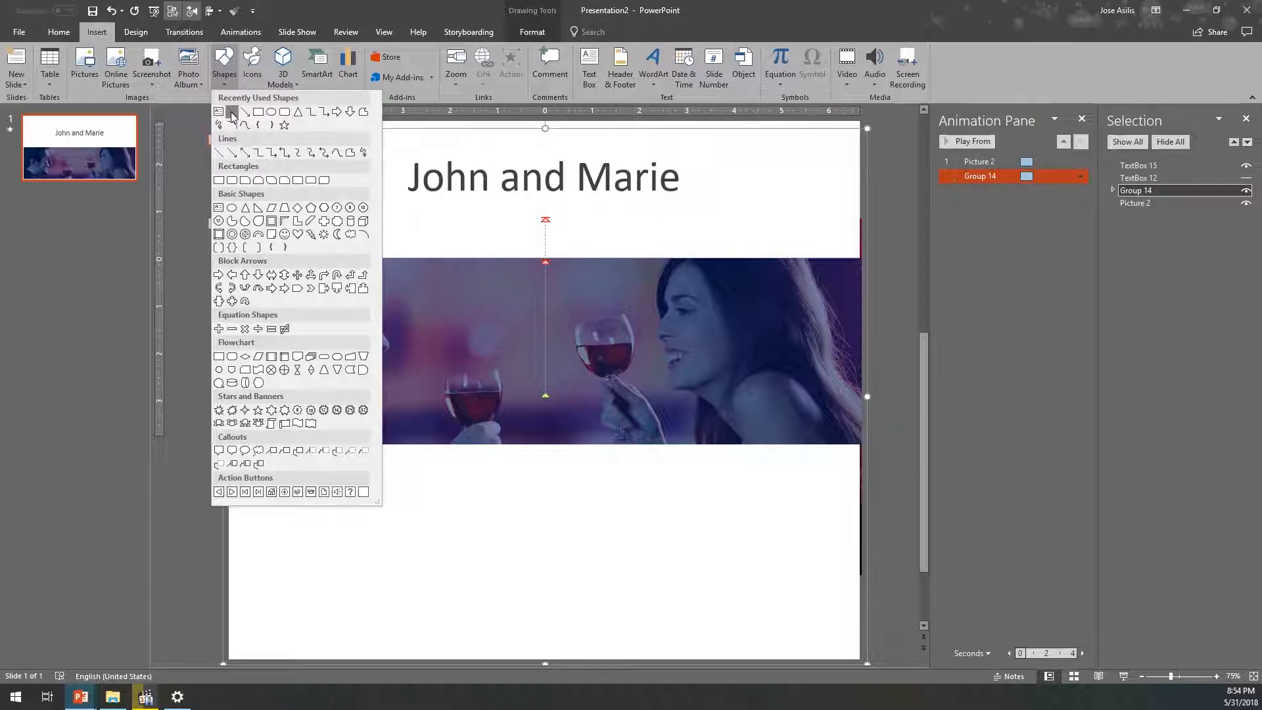
pyautogui.click(232, 114)
pyautogui.moveTo(407, 206); pyautogui.dragTo(535, 205)
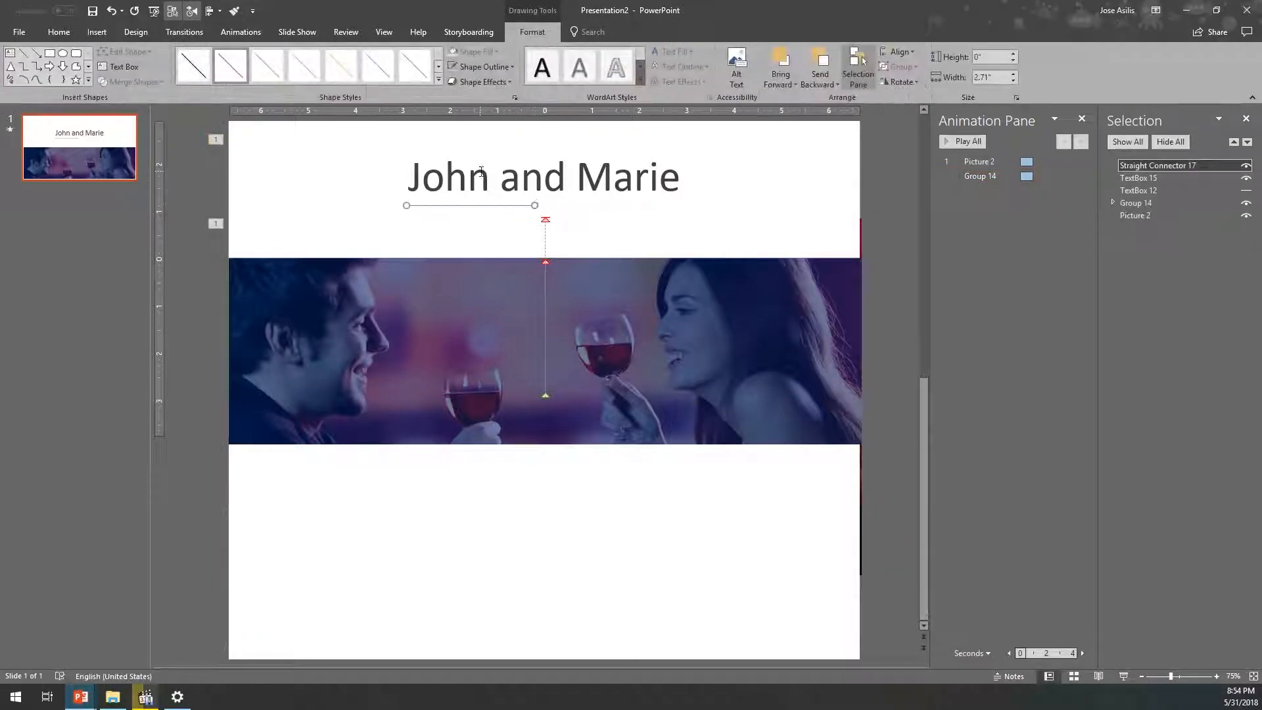
# Draw a small circle beneath the title's middle, beside the line's right end, and place a copy of the line on its other side.
pyautogui.click(61, 57)
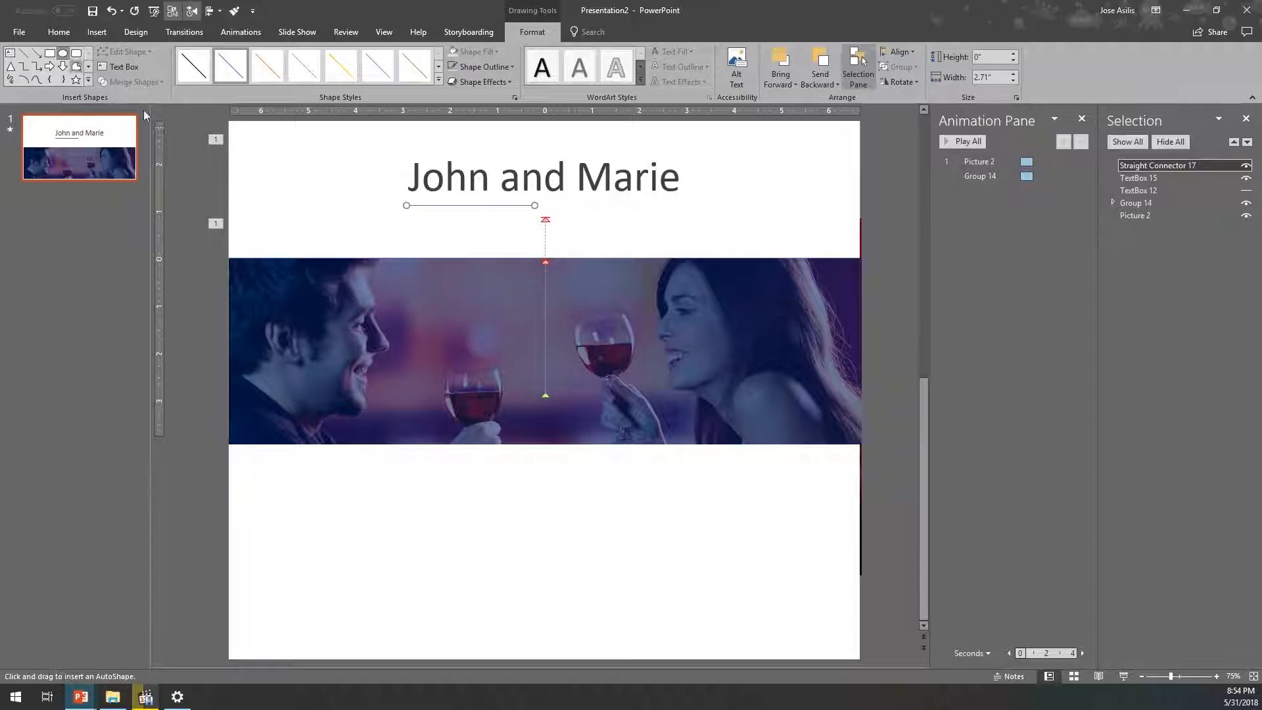
pyautogui.moveTo(545, 199); pyautogui.dragTo(545, 206)
pyautogui.click(418, 206)
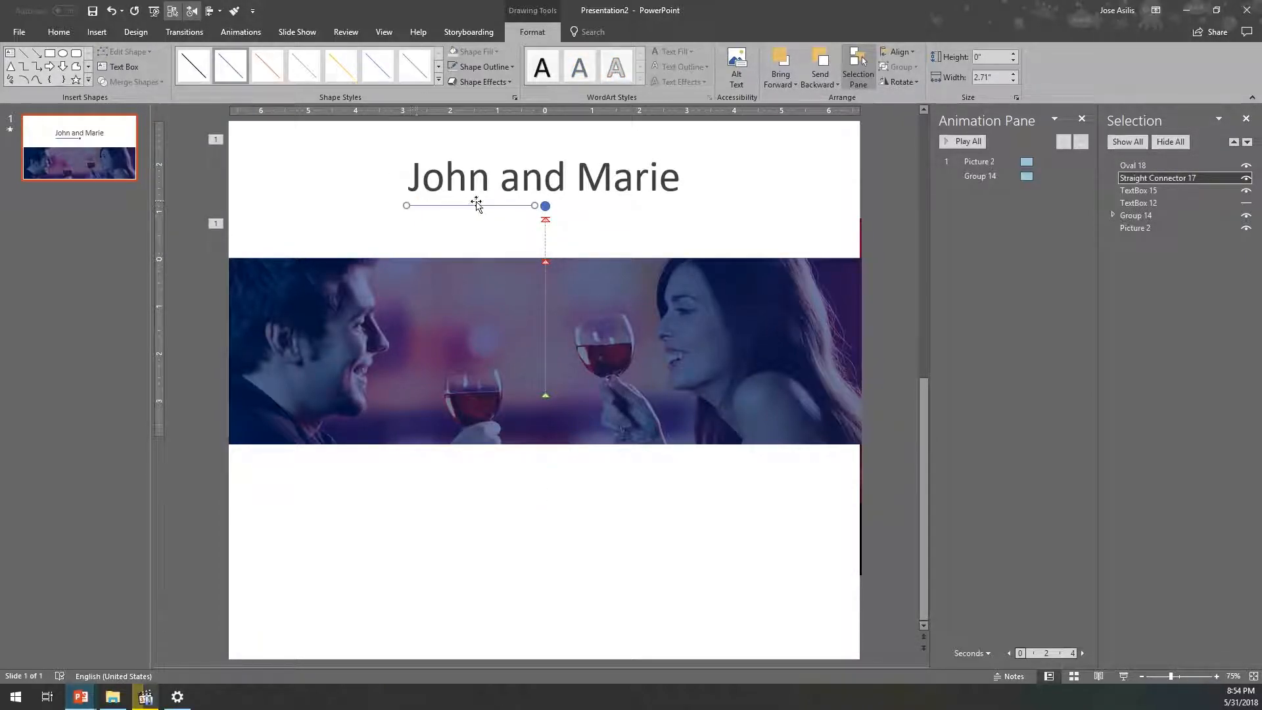
pyautogui.moveTo(501, 207); pyautogui.dragTo(626, 206)
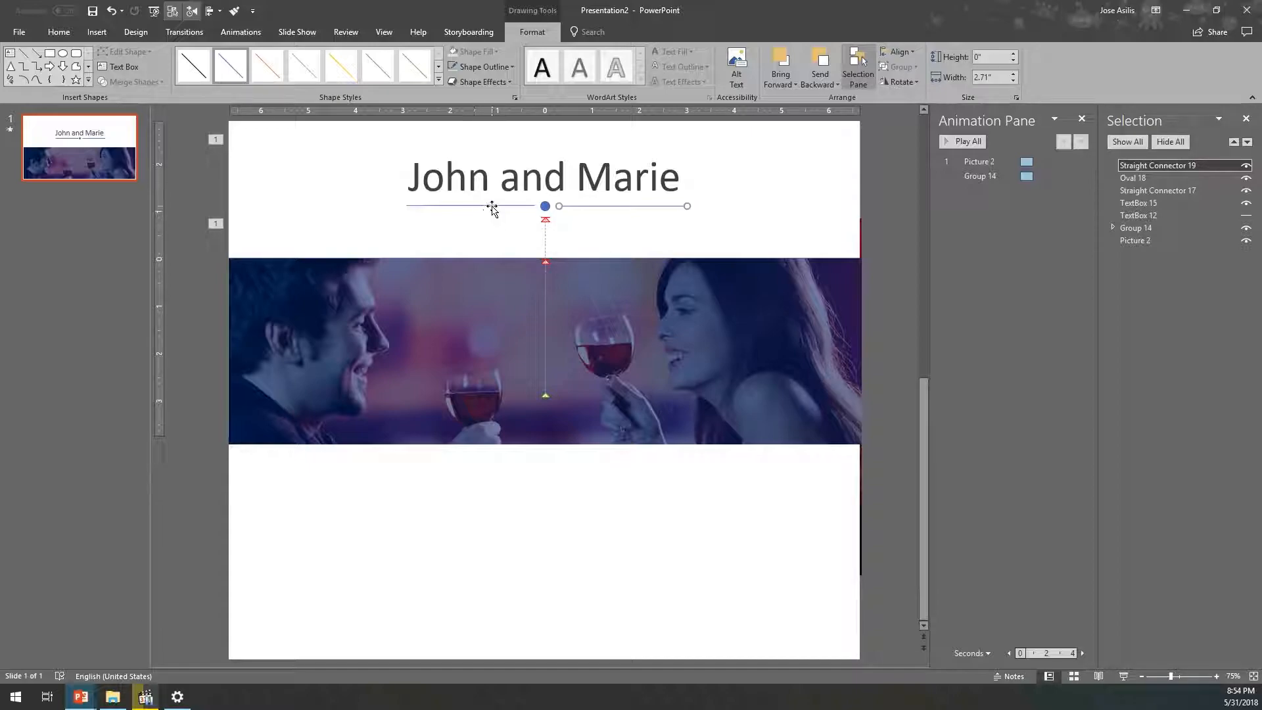
# Distribute the two lines and the circle horizontally relative to each other and align their middles.
pyautogui.keyDown('shift'); pyautogui.click(492, 205); pyautogui.keyUp('shift')
pyautogui.keyDown('shift'); pyautogui.click(545, 206); pyautogui.keyUp('shift')
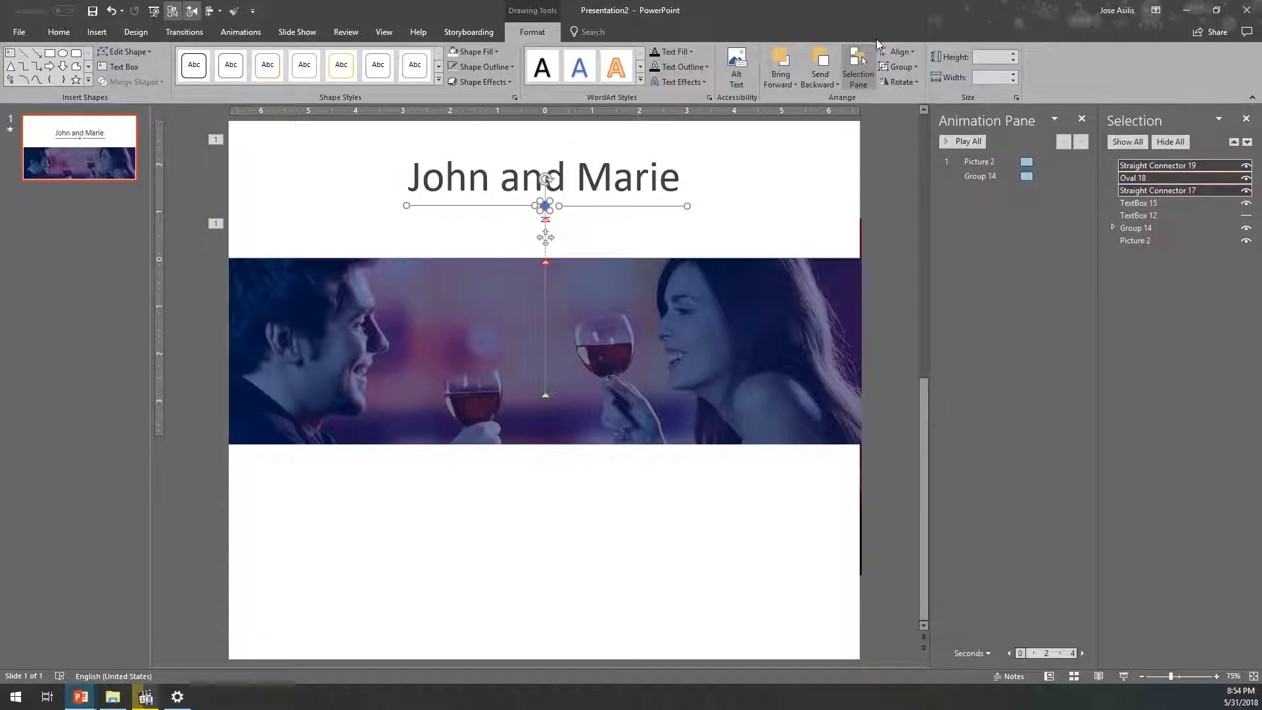
pyautogui.click(910, 58)
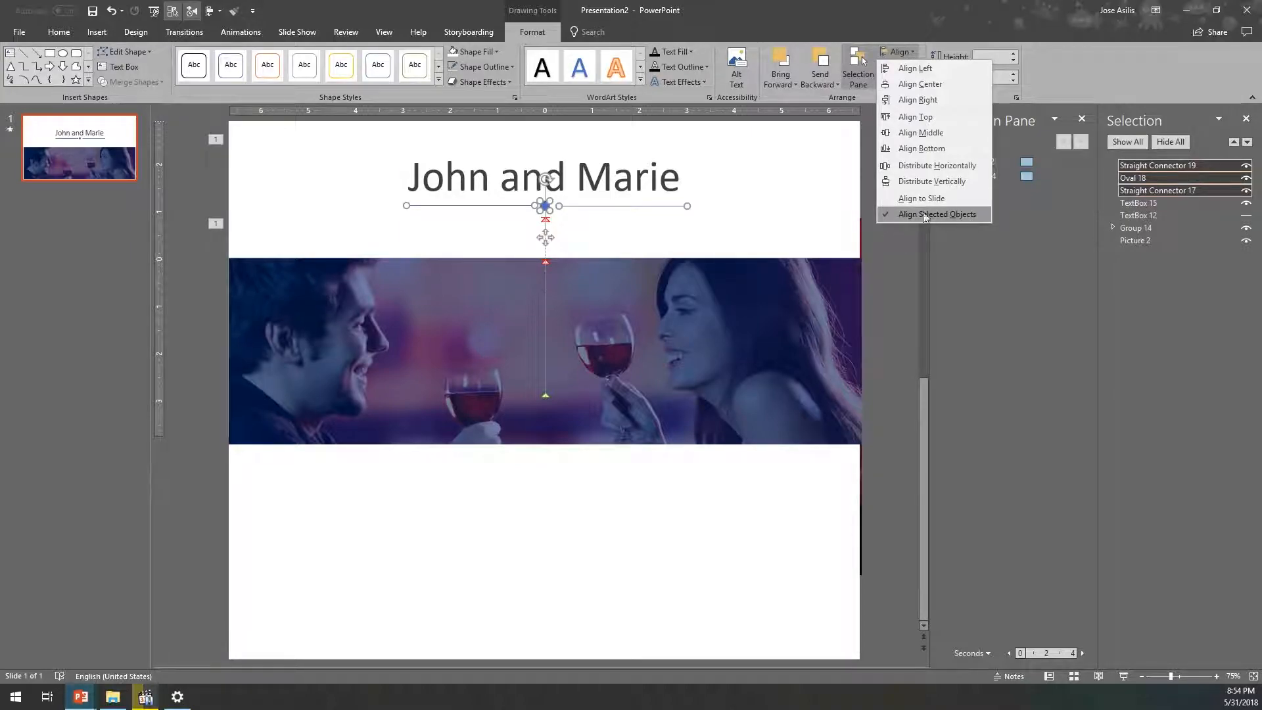
pyautogui.click(918, 167)
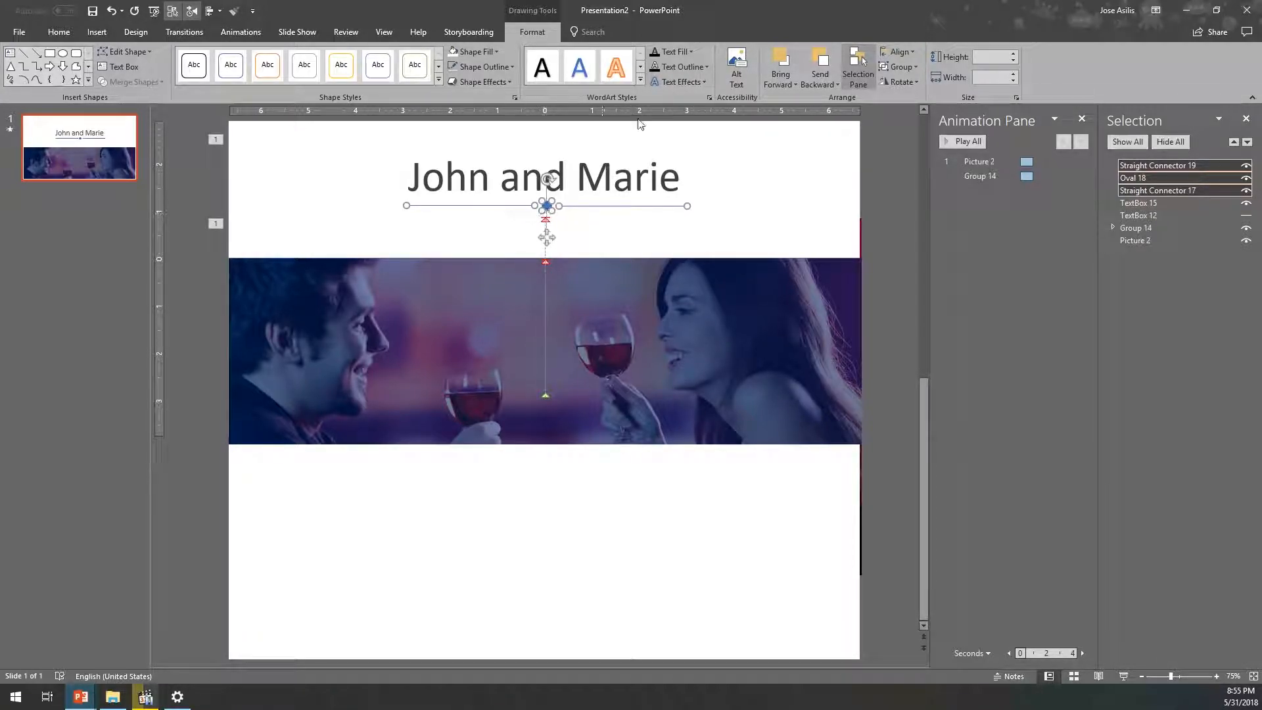
pyautogui.click(905, 56)
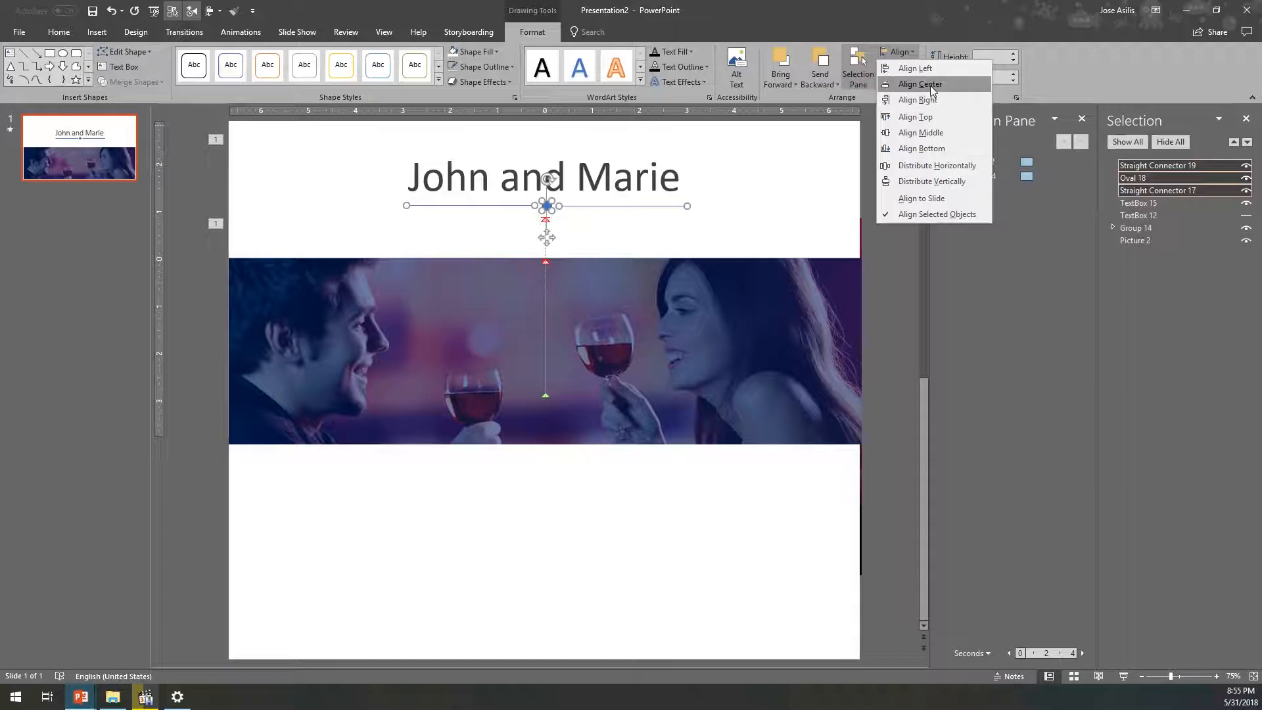
pyautogui.click(920, 133)
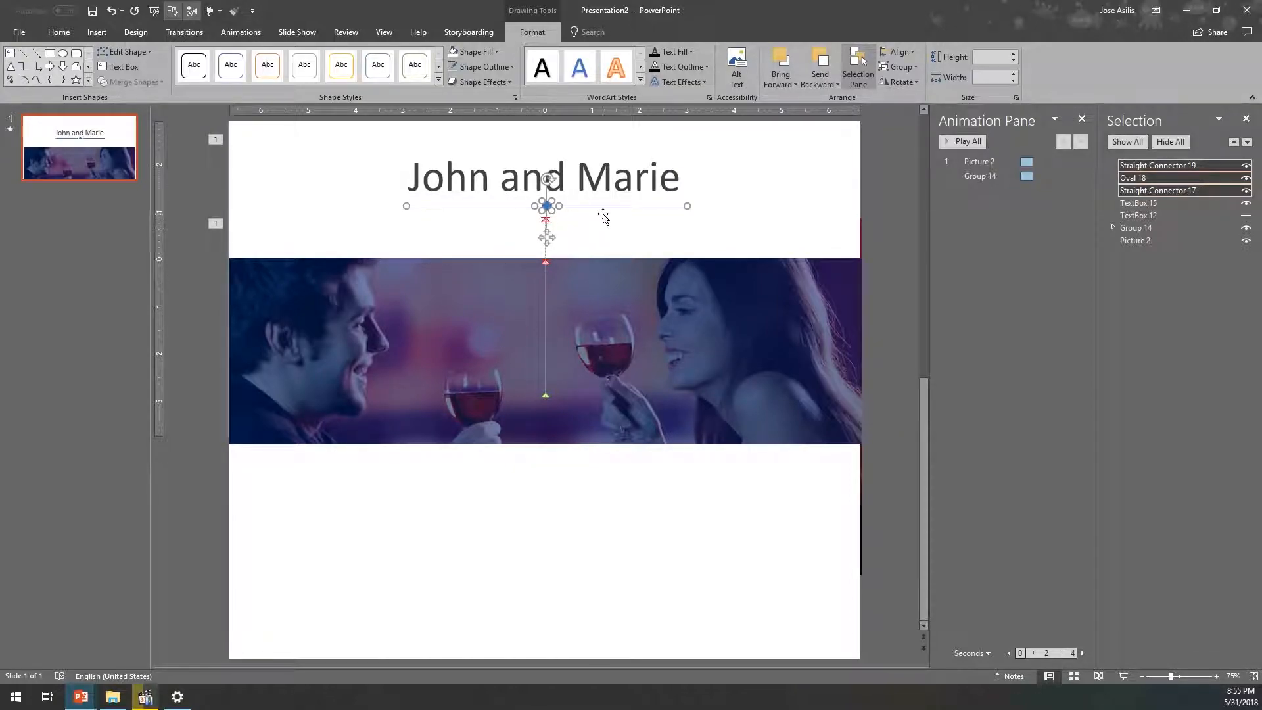
# Fill the small divider circle with the title text's dark gray, sampled using the Eyedropper.
pyautogui.click(819, 204)
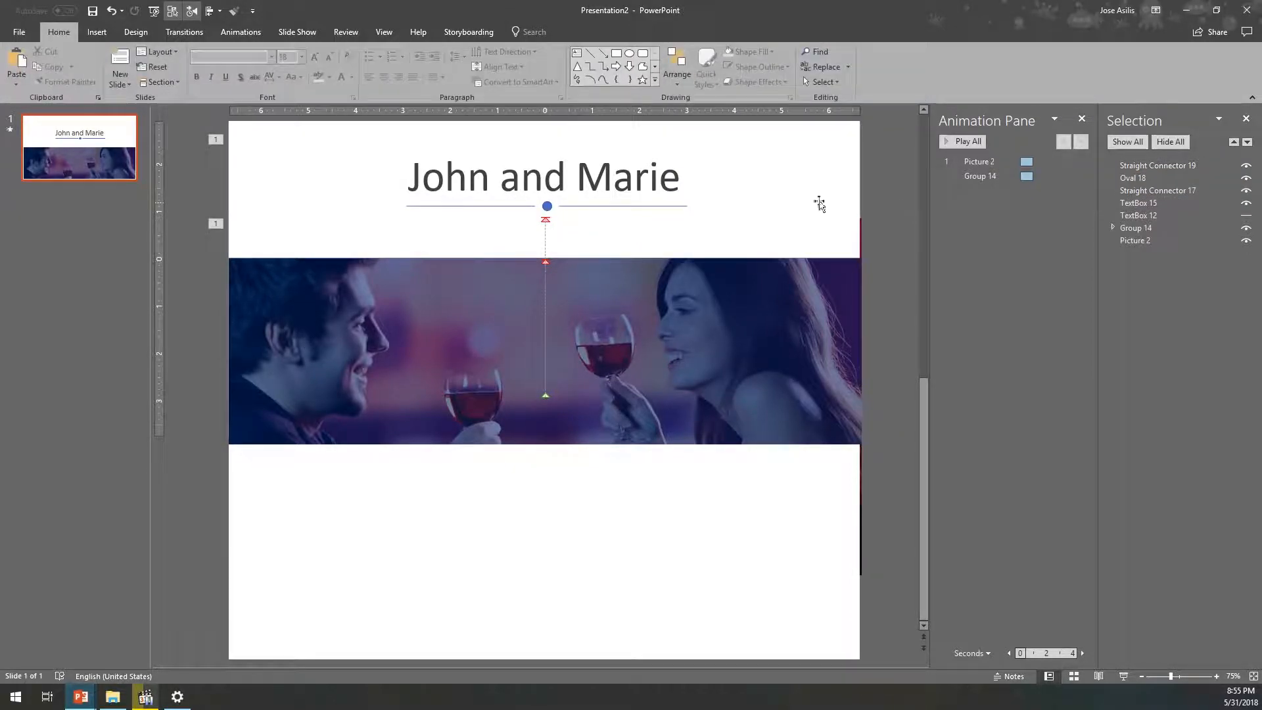
pyautogui.click(546, 207)
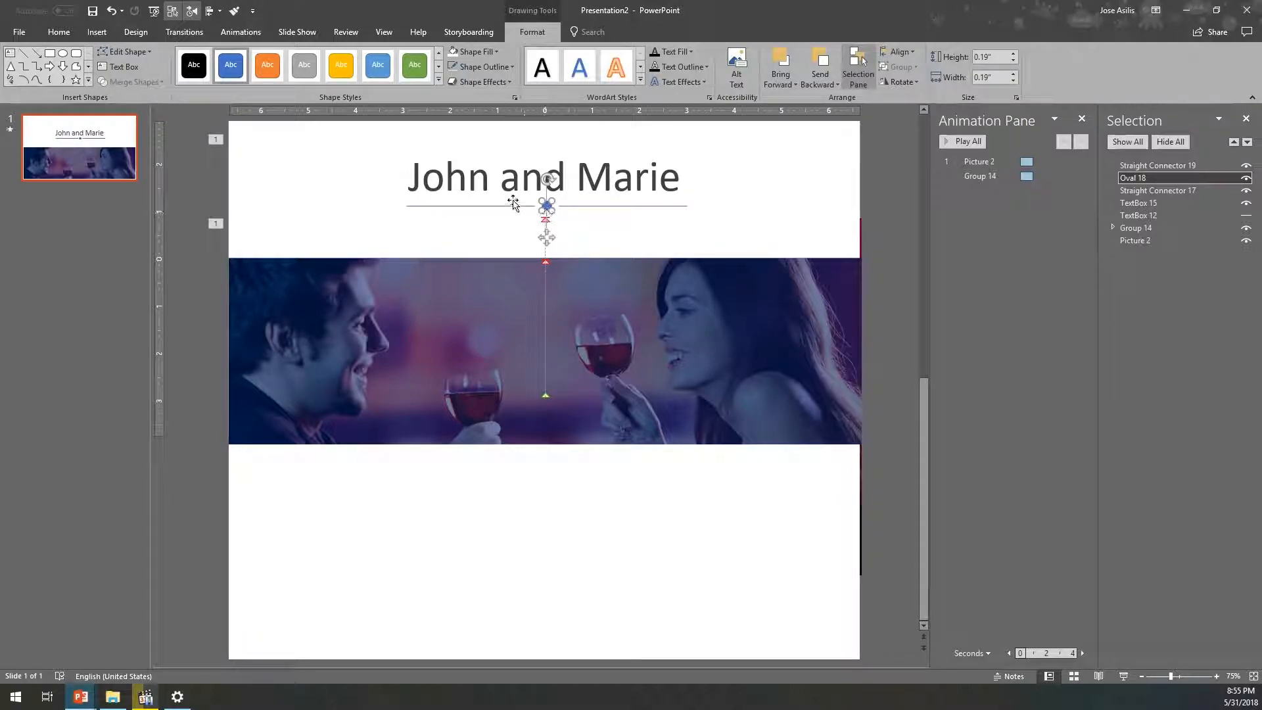
pyautogui.click(484, 50)
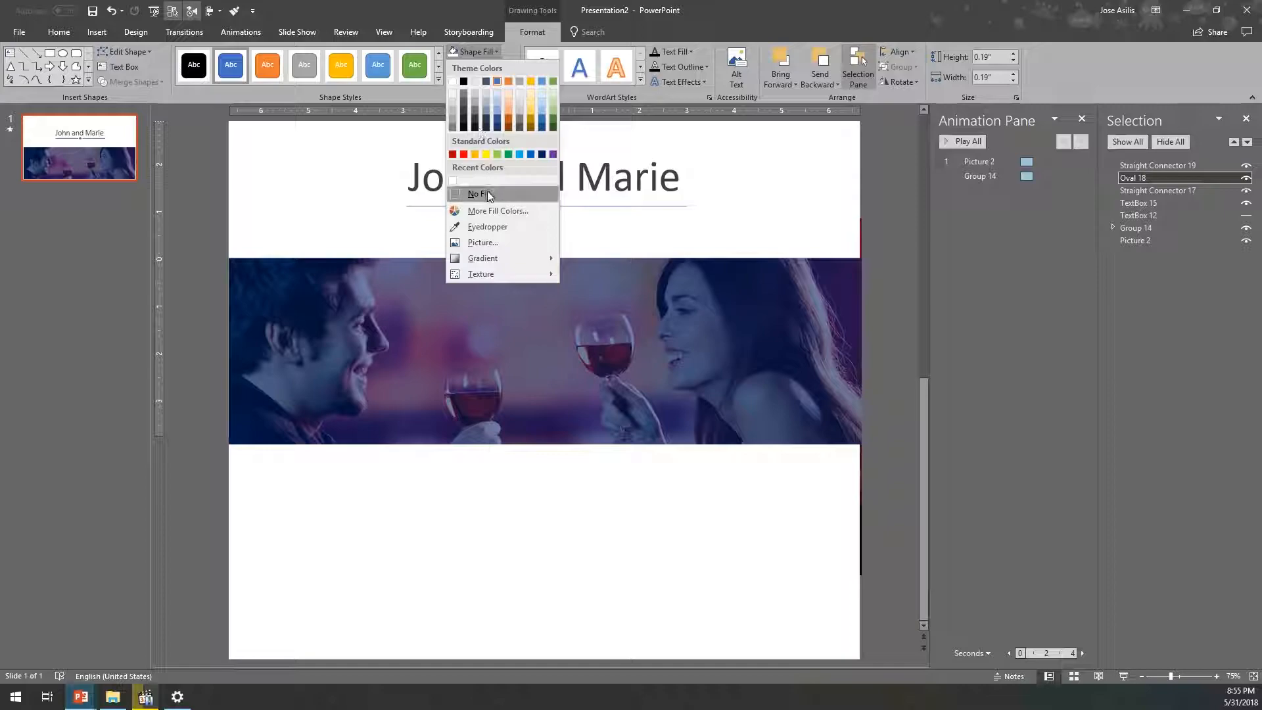
pyautogui.click(487, 226)
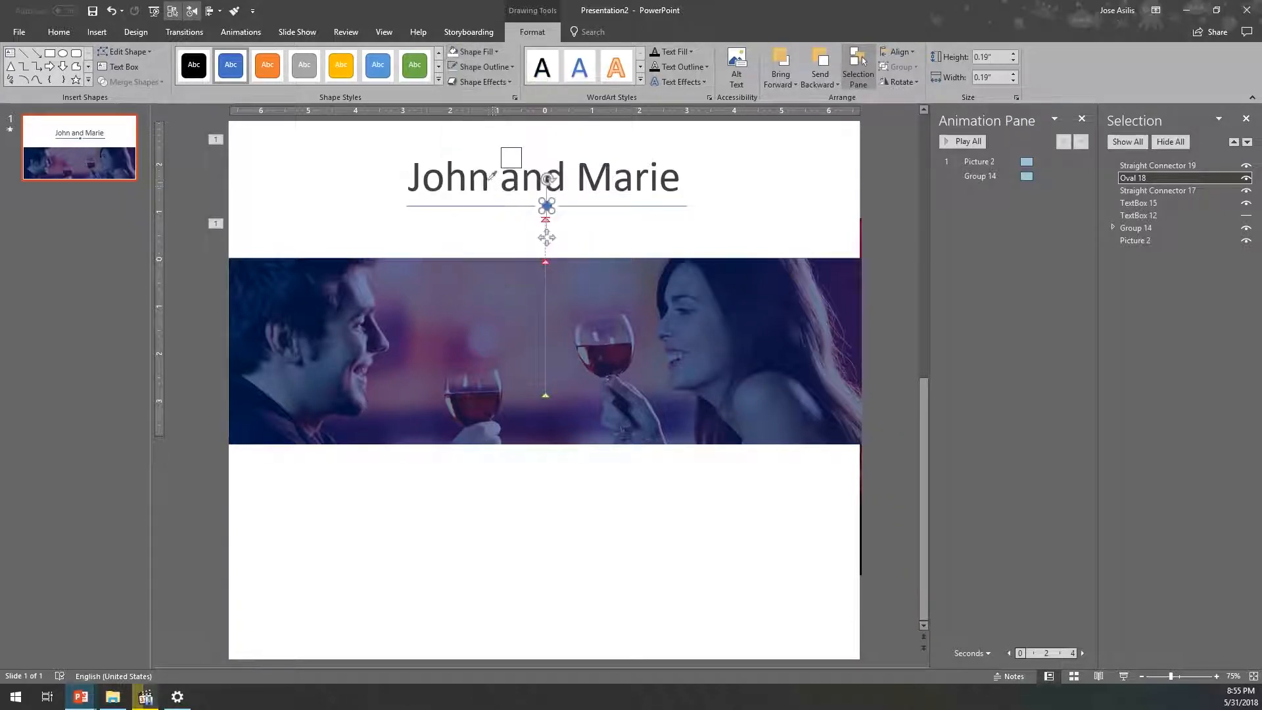
pyautogui.click(489, 172)
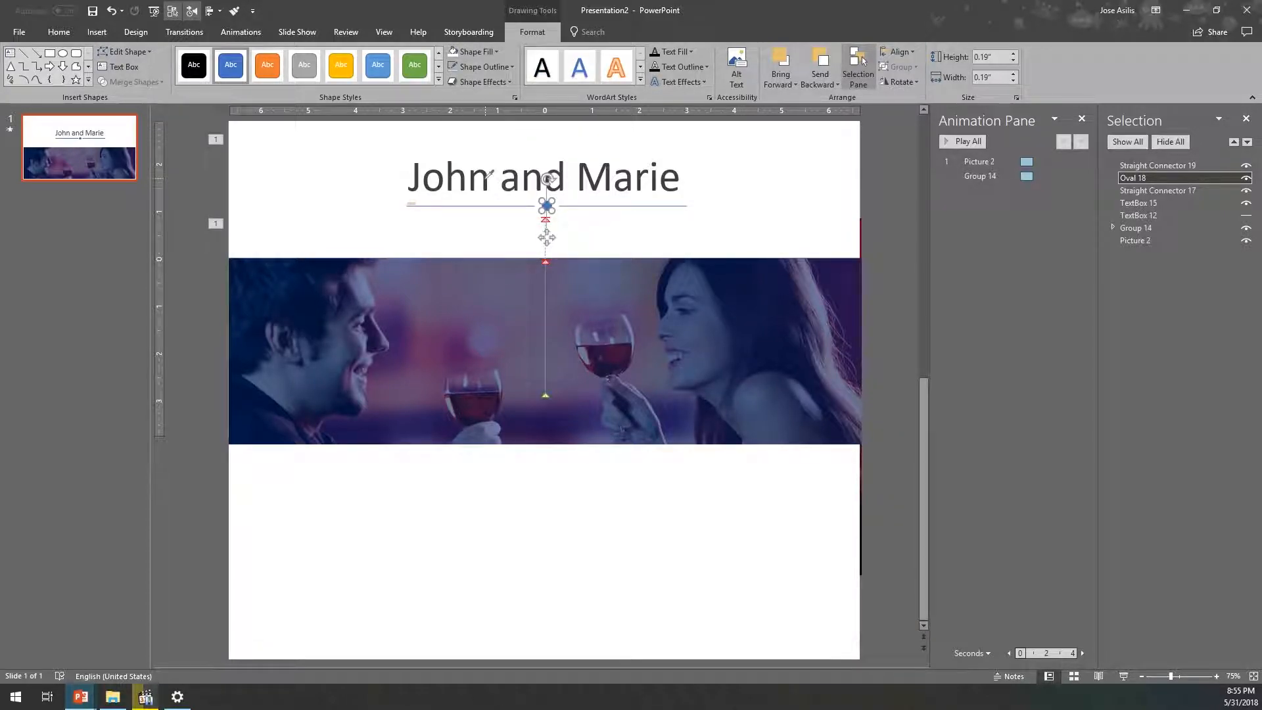
# Recolor both divider lines beside the circle with the recently used dark gray.
pyautogui.click(564, 207)
pyautogui.scroll(5, 547, 206)
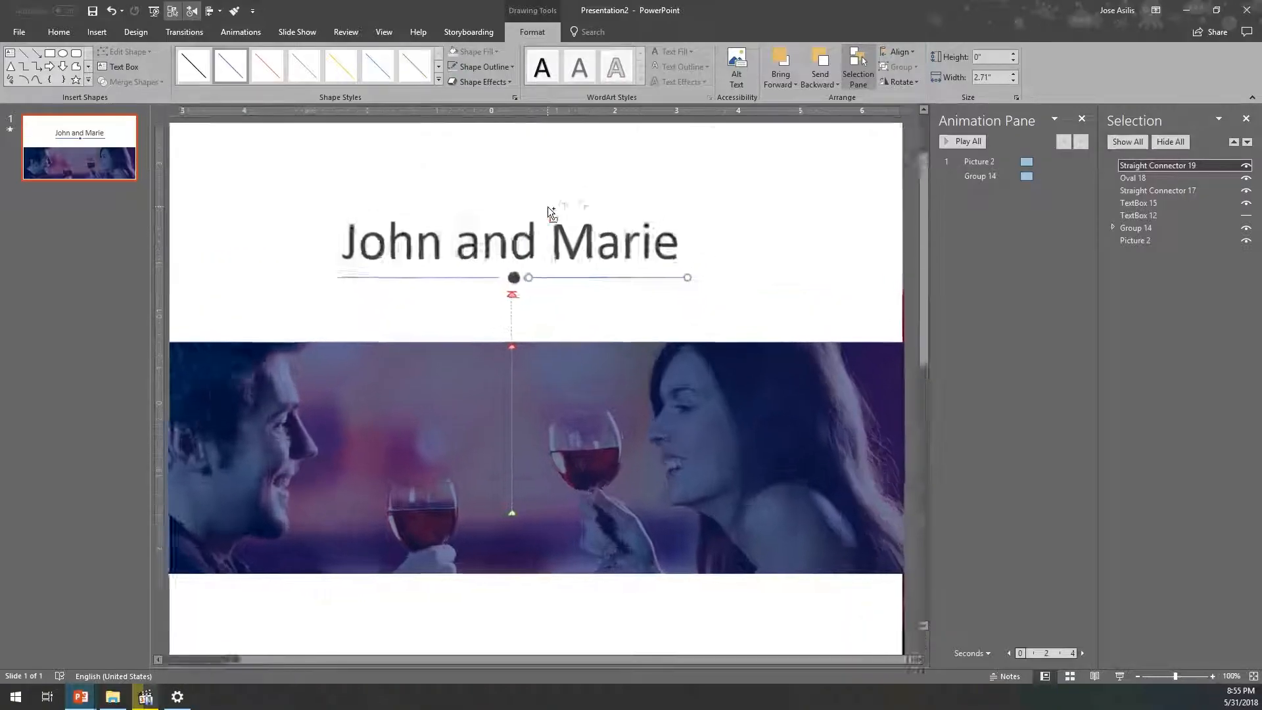
pyautogui.click(417, 340)
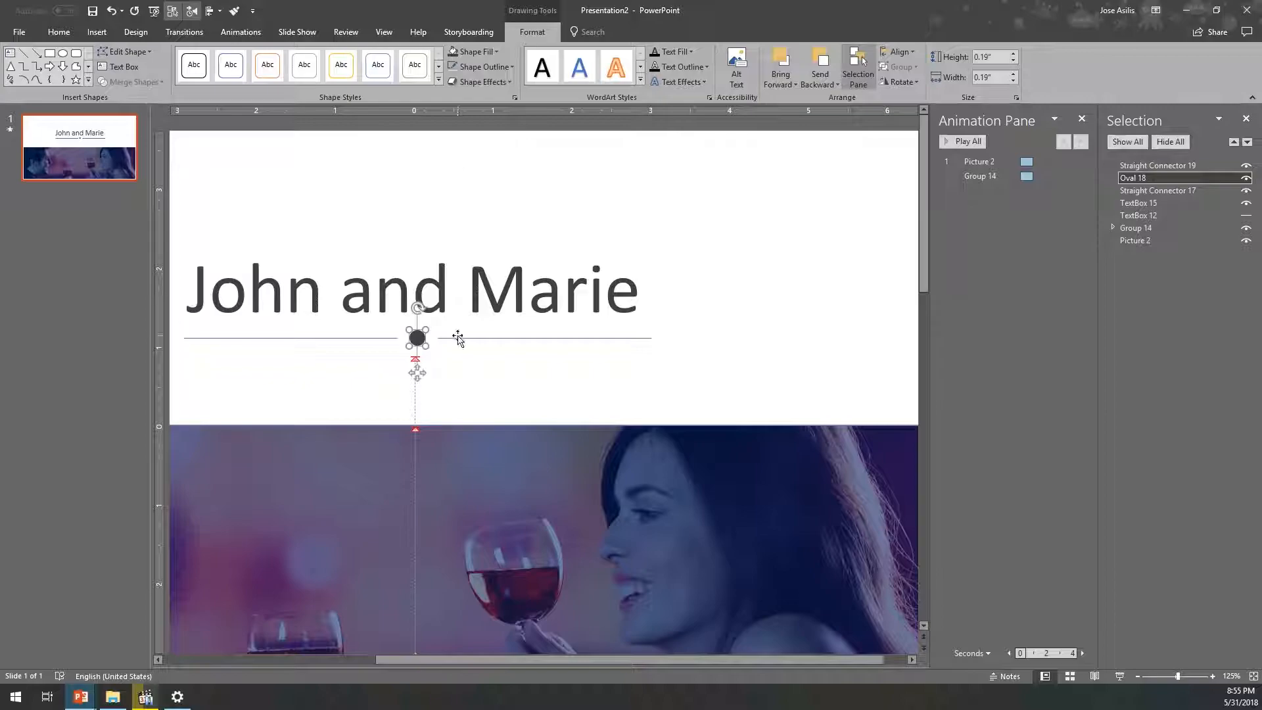
pyautogui.click(459, 338)
pyautogui.keyDown('shift'); pyautogui.click(375, 341); pyautogui.keyUp('shift')
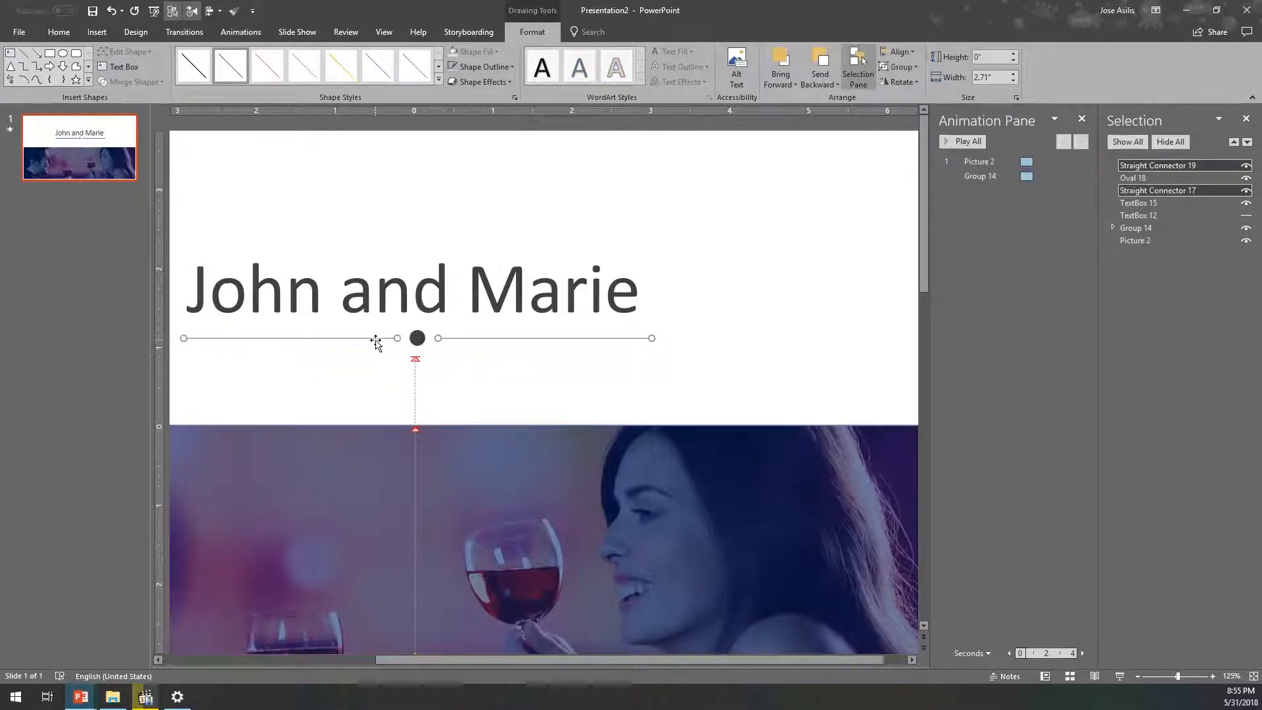
pyautogui.scroll(-4, 378, 339)
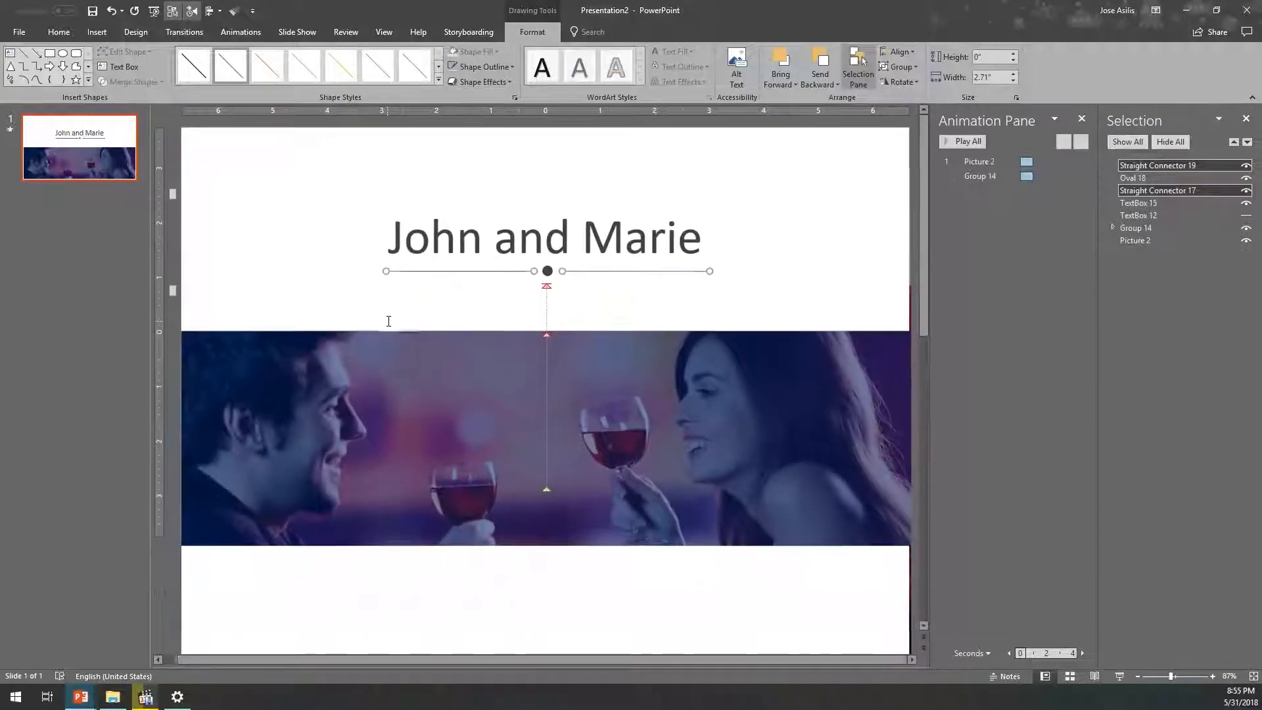
pyautogui.click(470, 68)
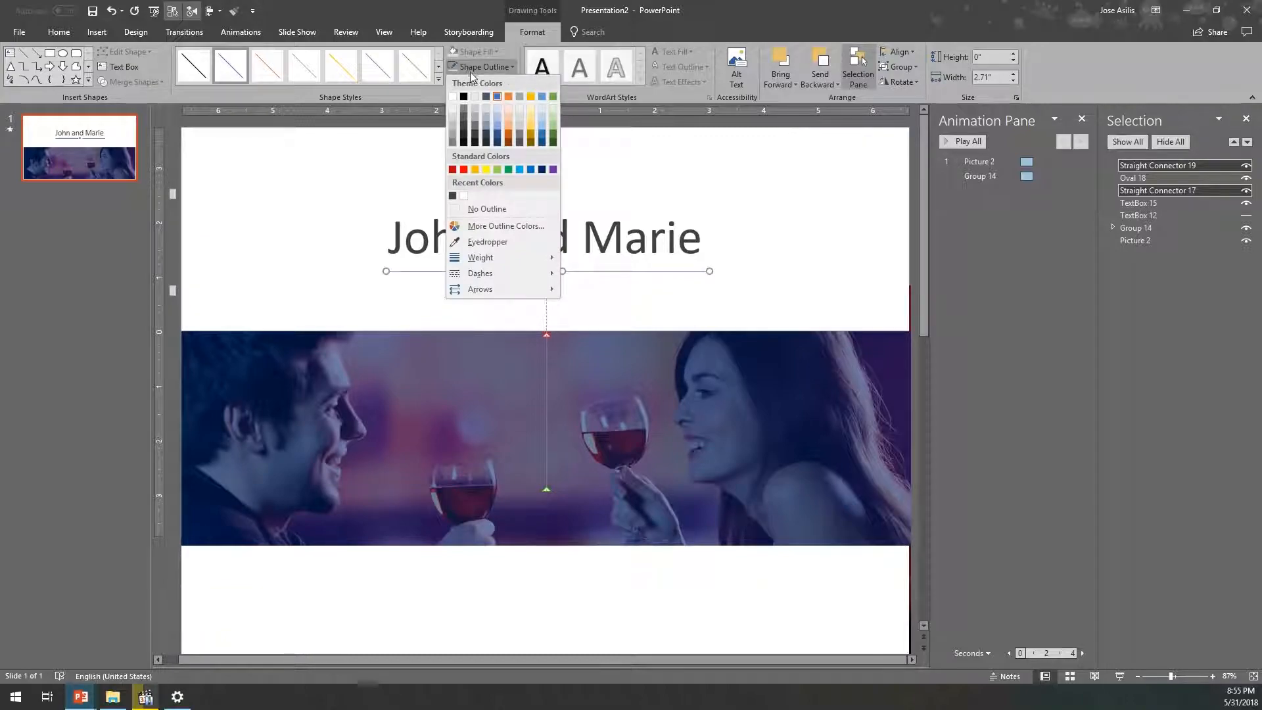
pyautogui.click(453, 196)
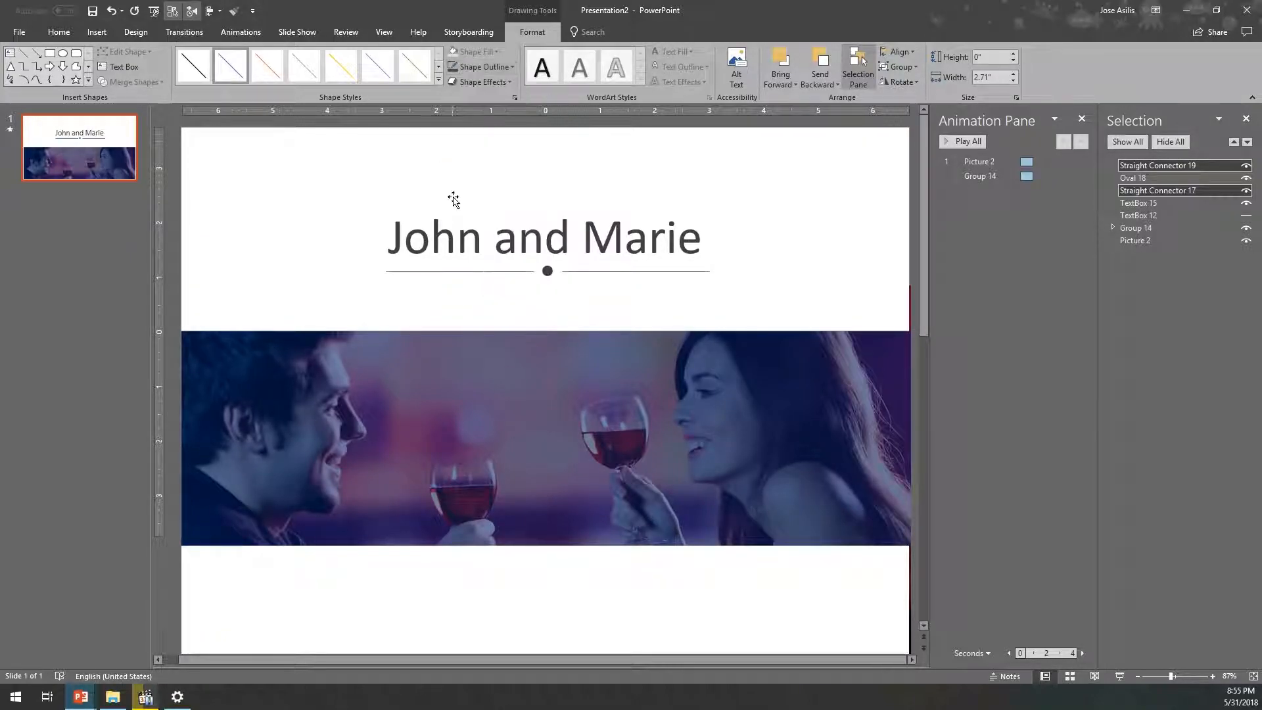
# Thicken both divider lines to a weight of 4½ pt and preview the slide in full screen.
pyautogui.click(485, 68)
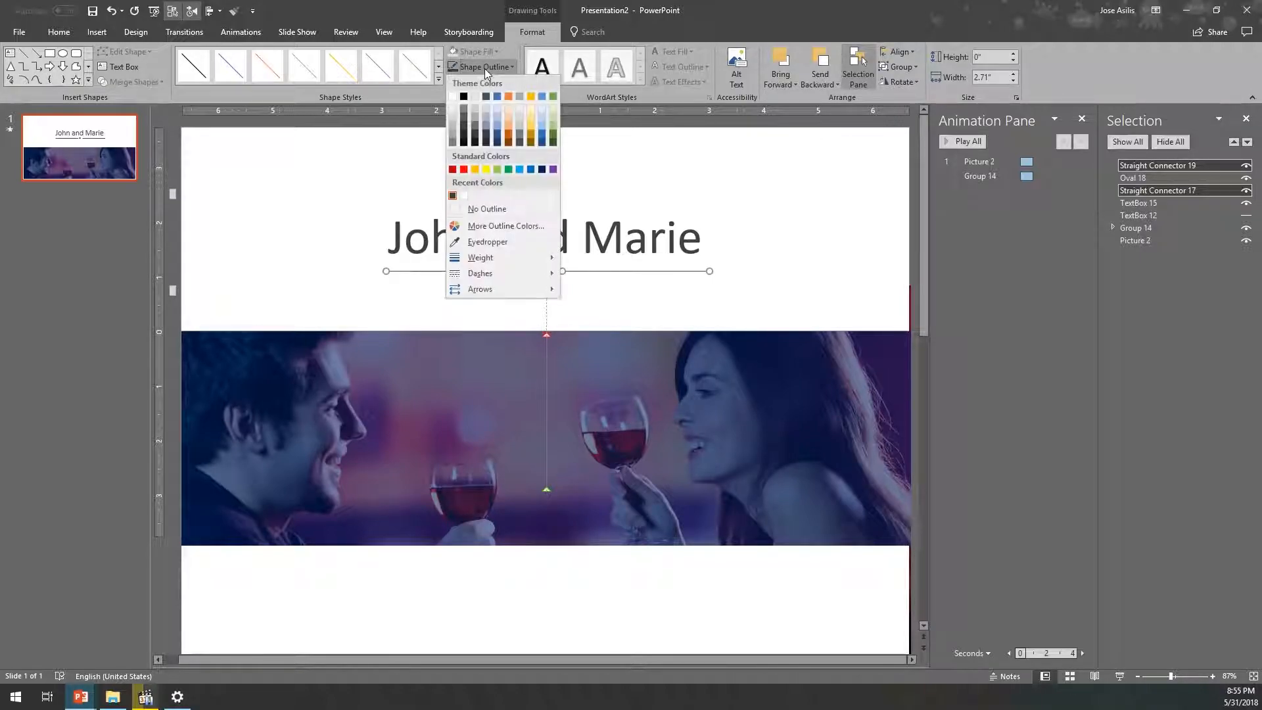
pyautogui.moveTo(499, 257)
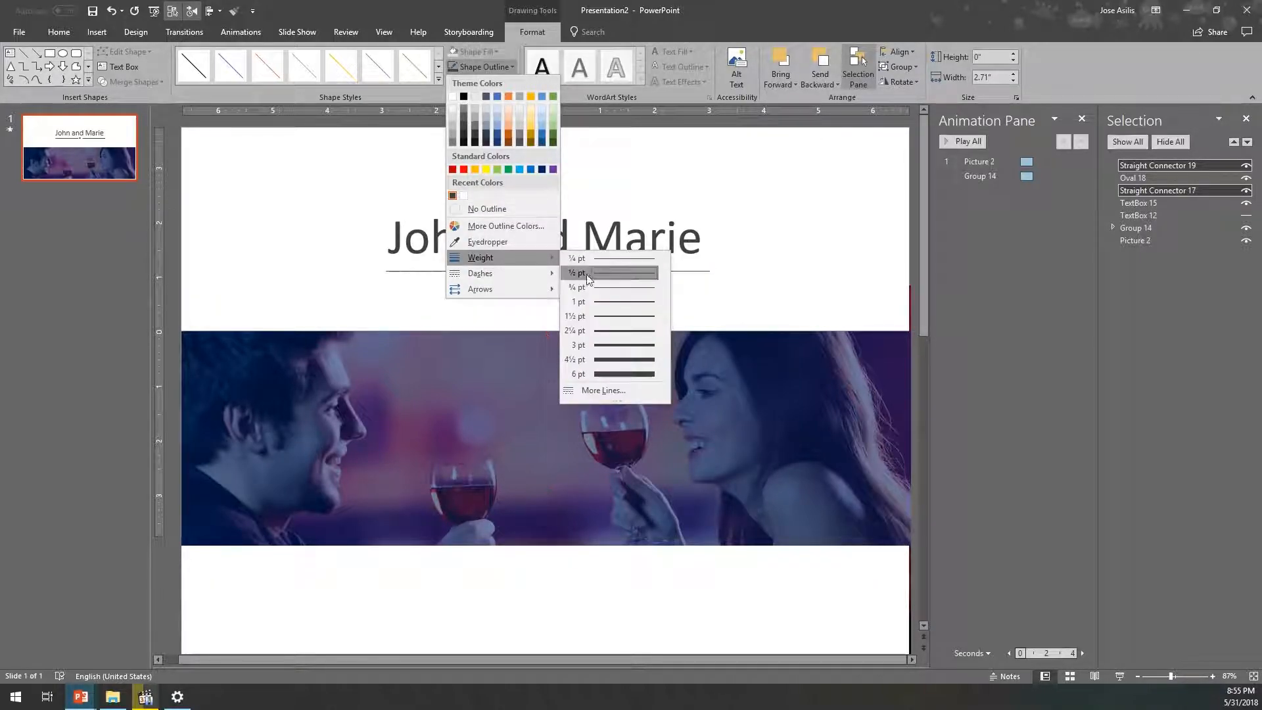
pyautogui.click(595, 364)
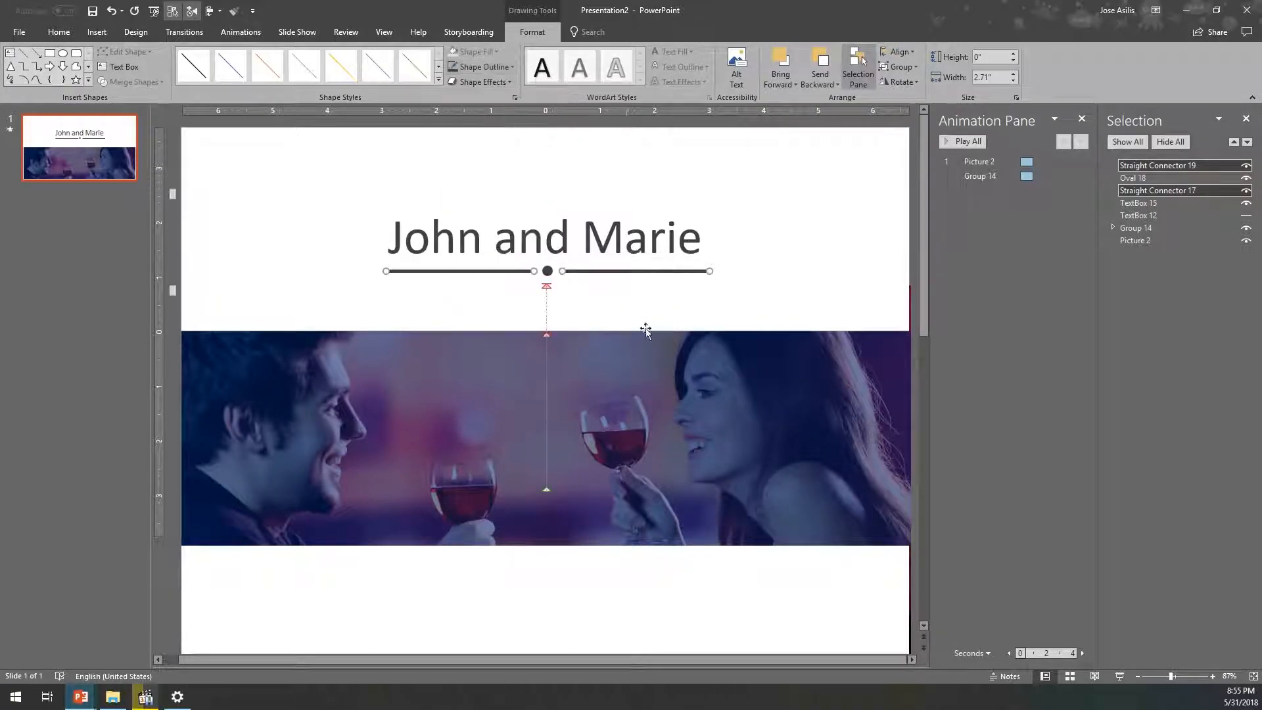
pyautogui.click(687, 295)
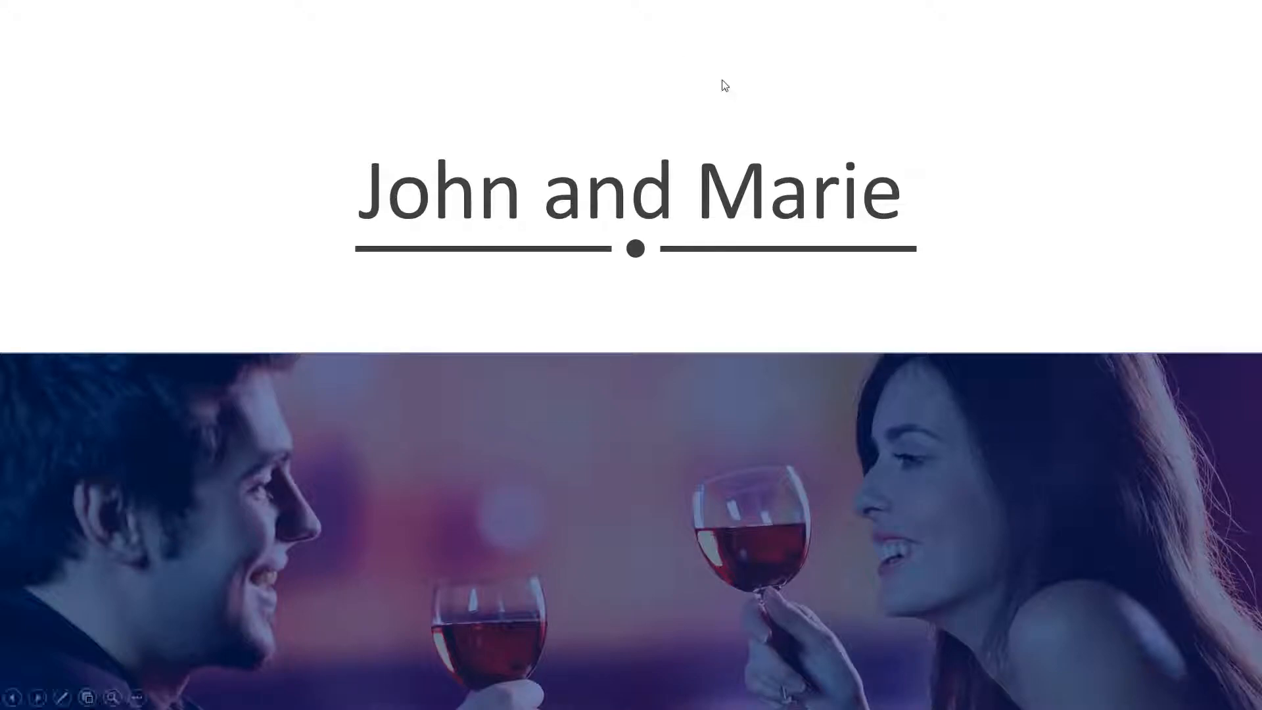
pyautogui.press('Escape')
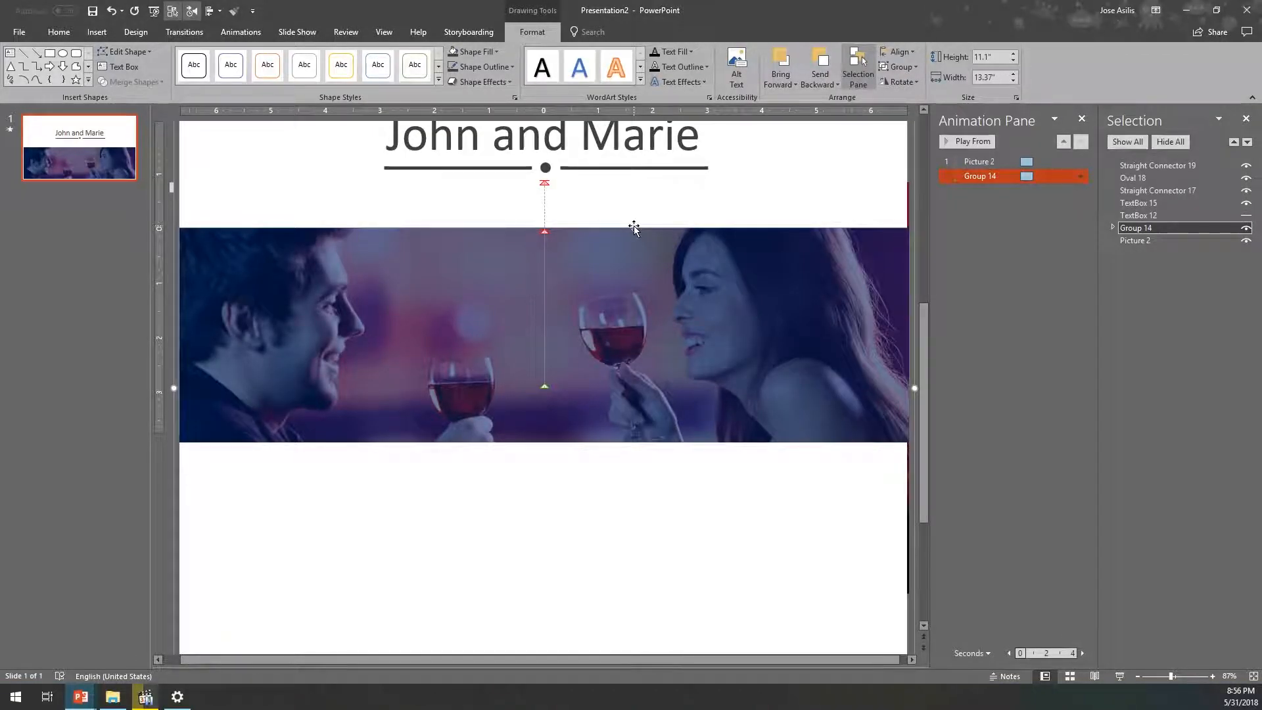
# Group the title text box with the two divider lines and the circle beneath it.
pyautogui.scroll(-2, 612, 244)
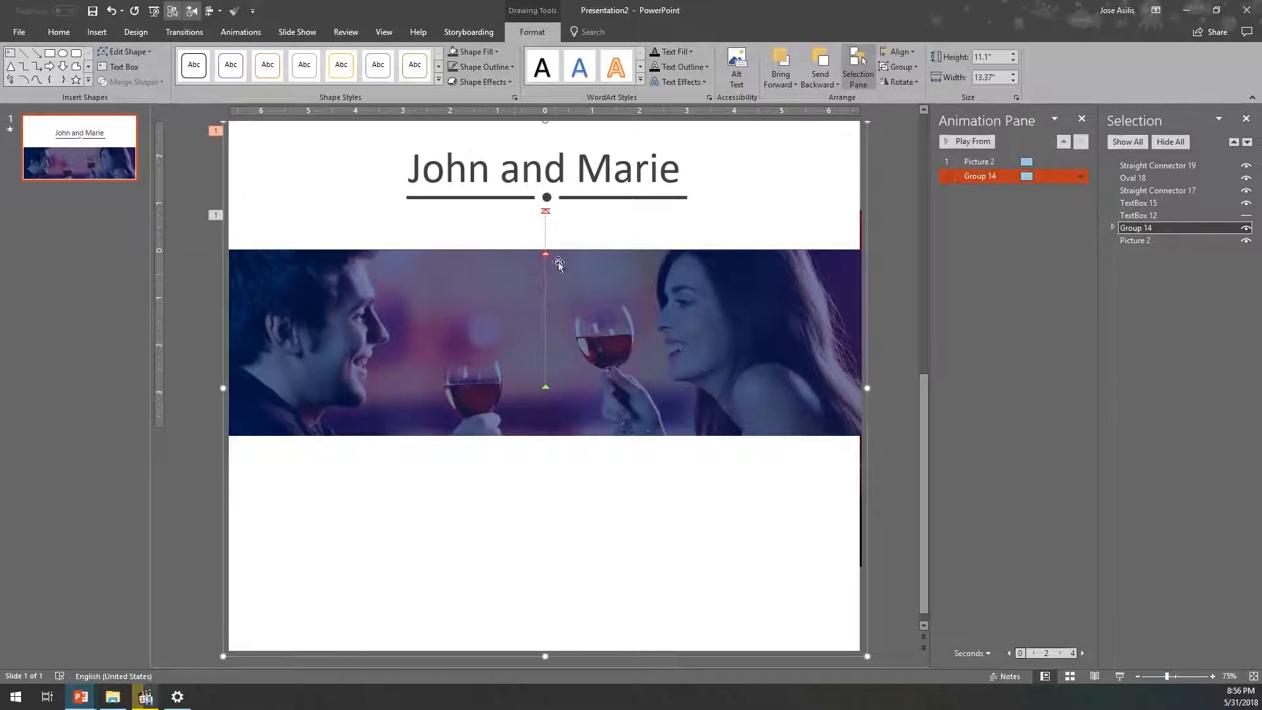
pyautogui.click(429, 207)
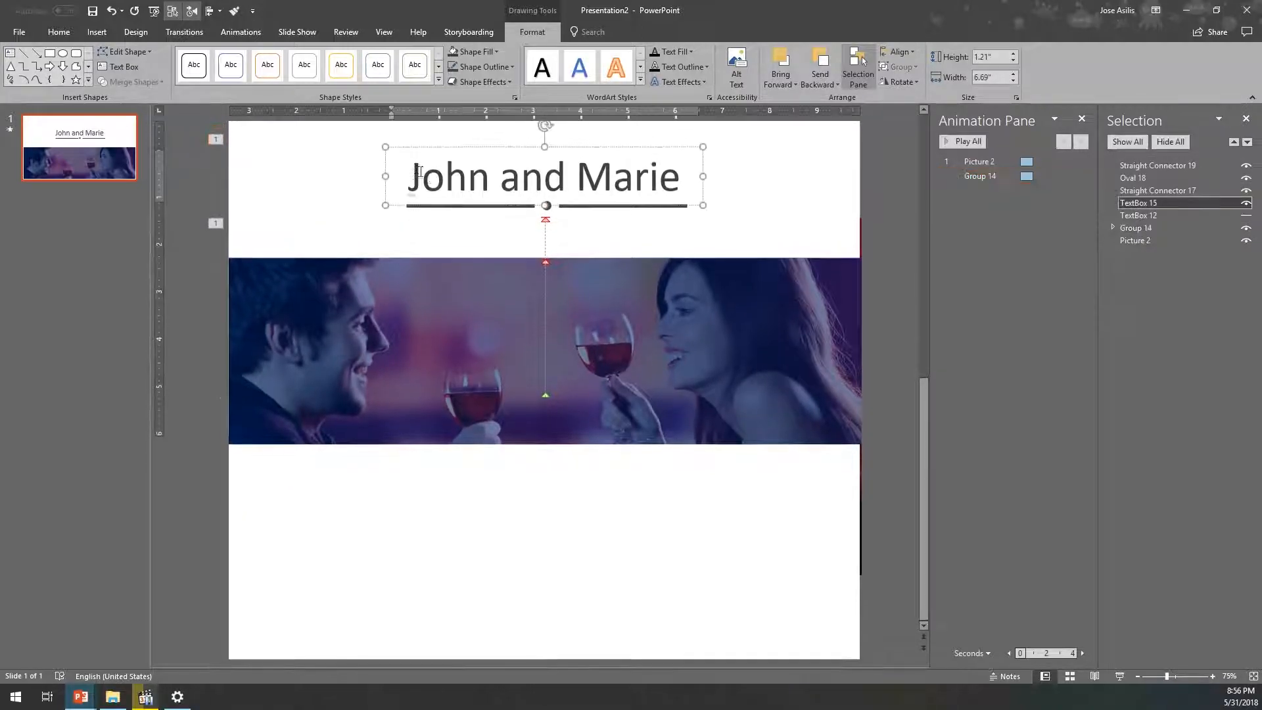
pyautogui.press('Escape')
pyautogui.press('Escape')
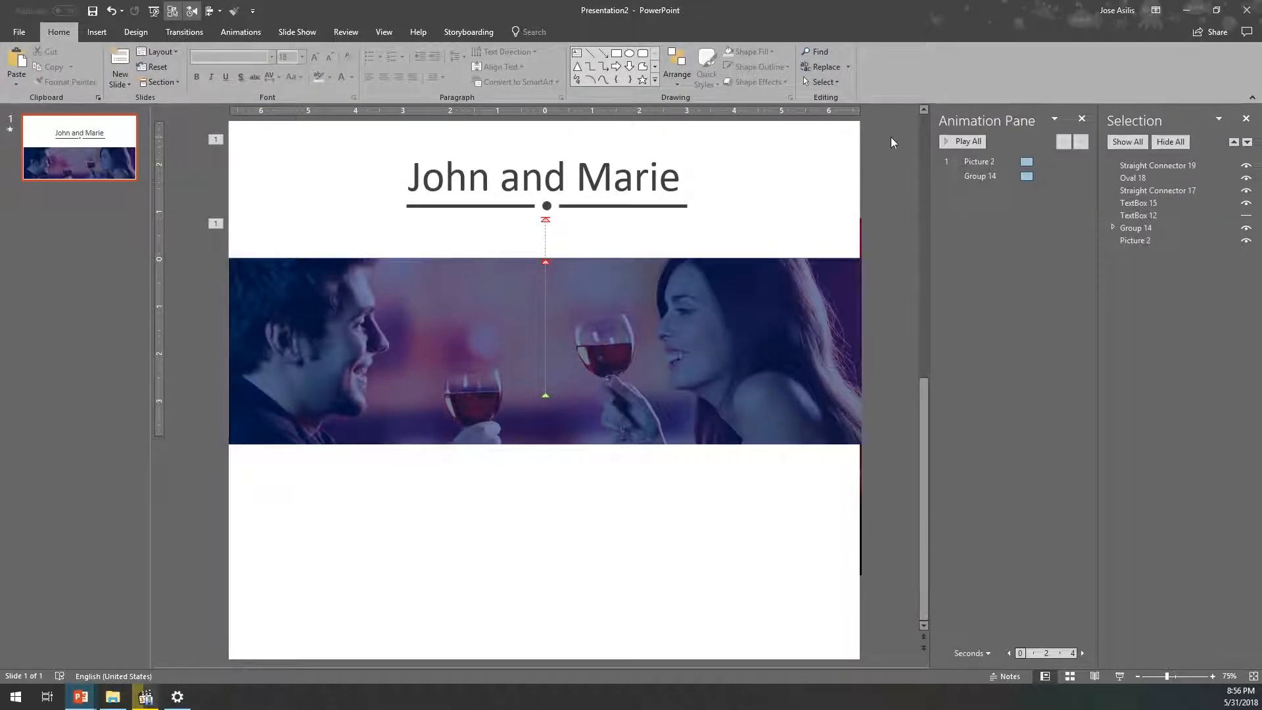
pyautogui.moveTo(890, 136); pyautogui.dragTo(367, 231)
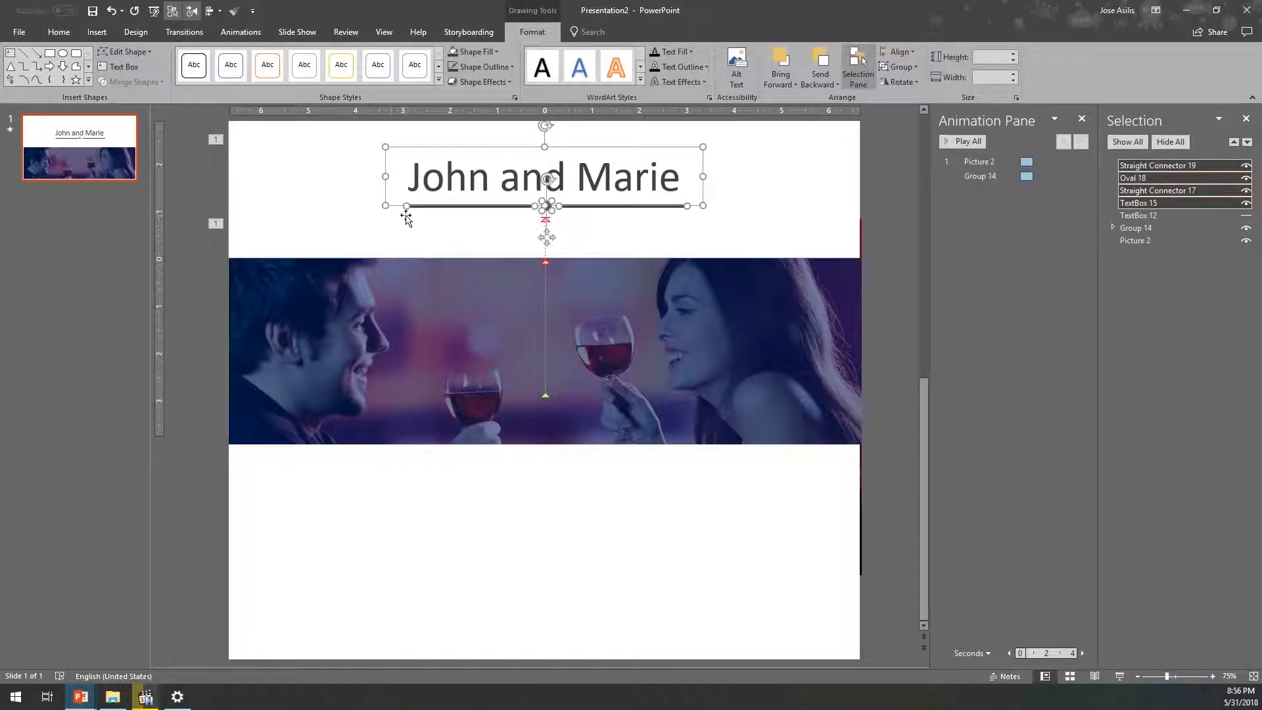
pyautogui.hotkey('ctrl', 'g')
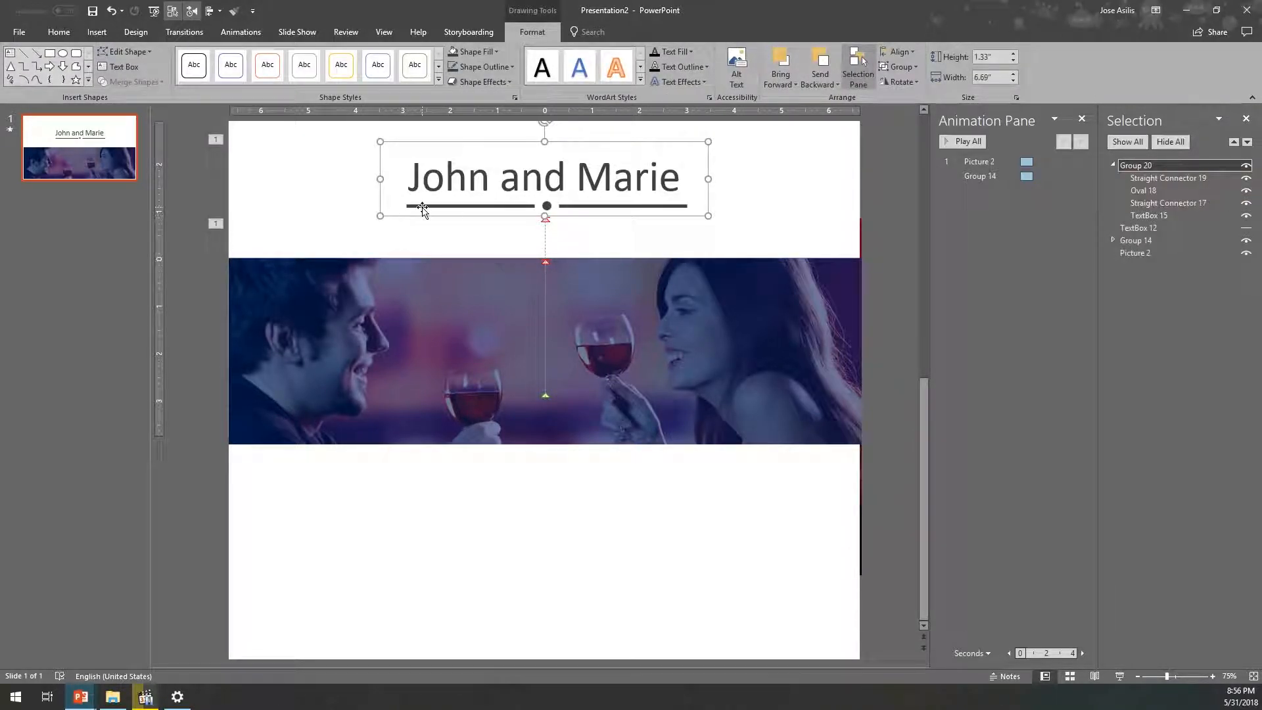
pyautogui.rightClick(431, 201)
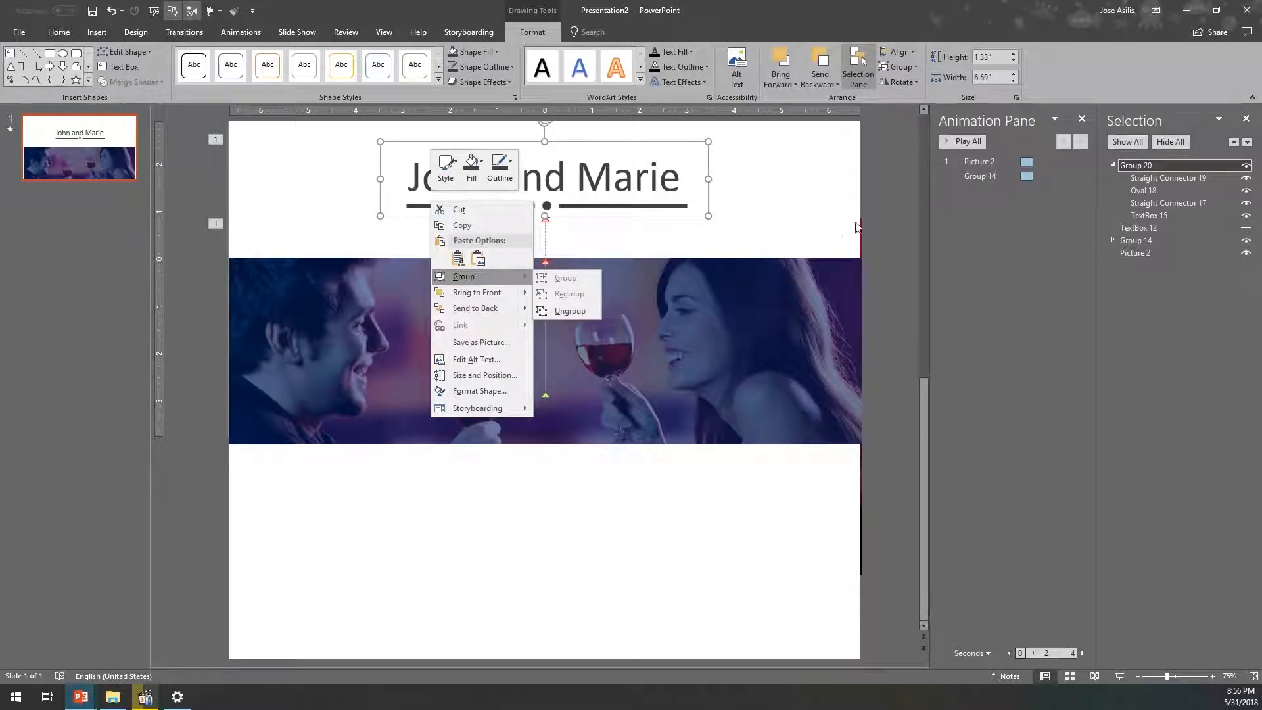
pyautogui.click(883, 211)
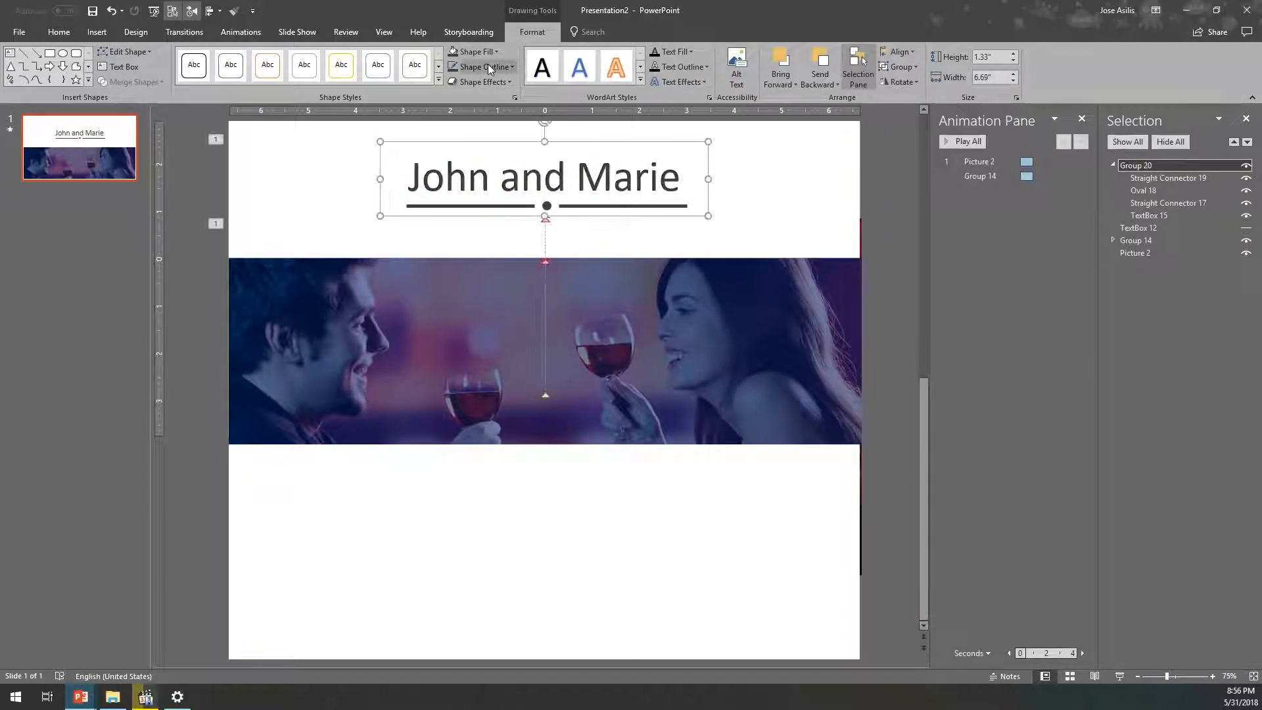
# Apply a Fade exit animation to the title group, set it to Start With Previous, and preview the slide show.
pyautogui.click(230, 32)
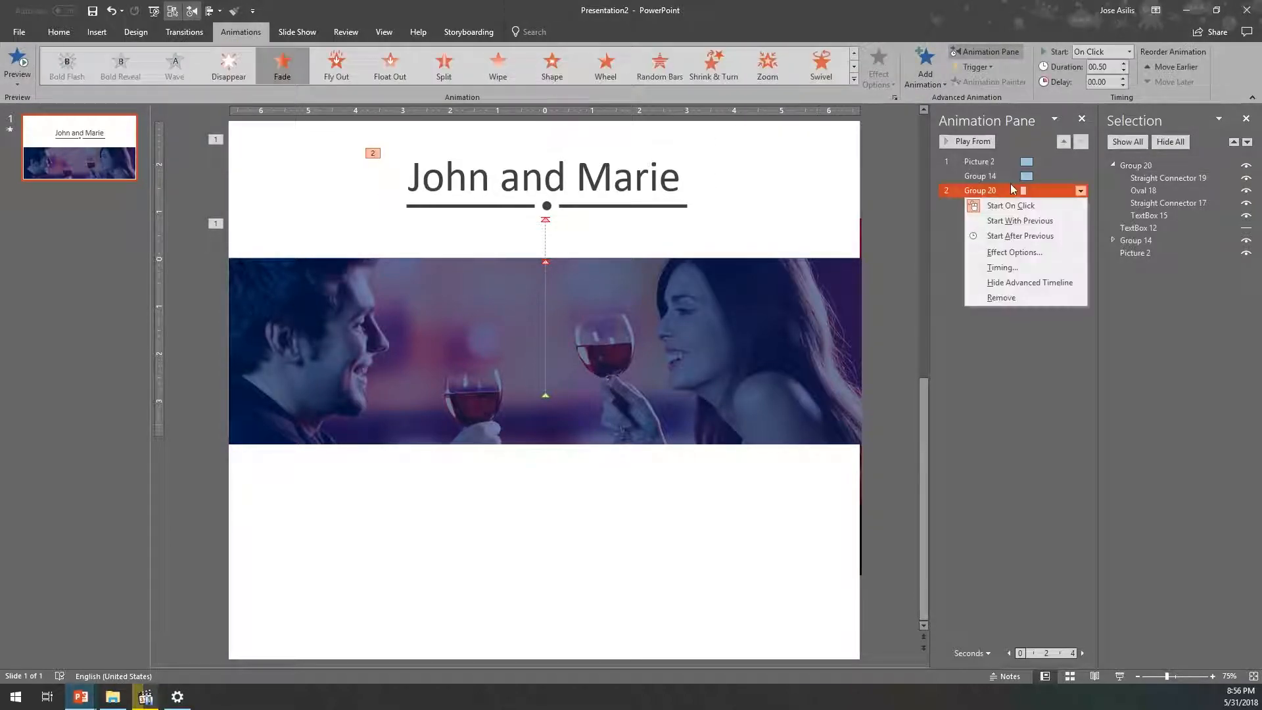
pyautogui.click(1004, 222)
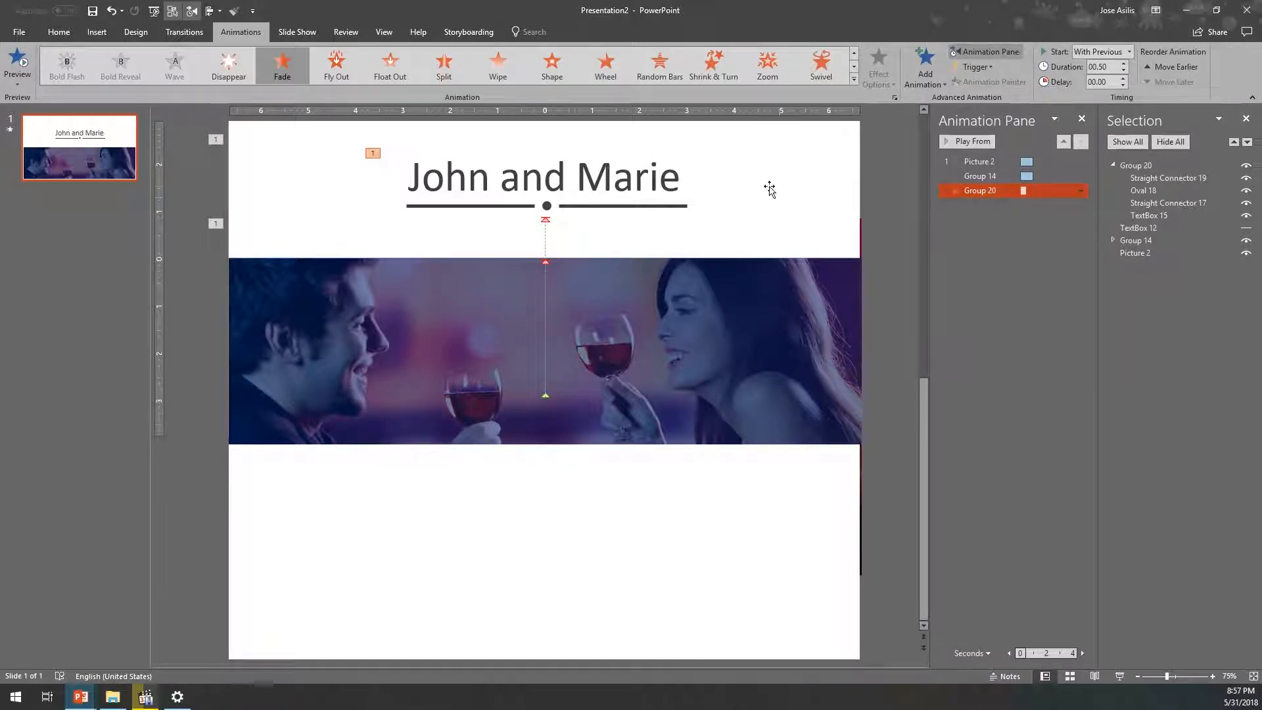
pyautogui.click(1120, 676)
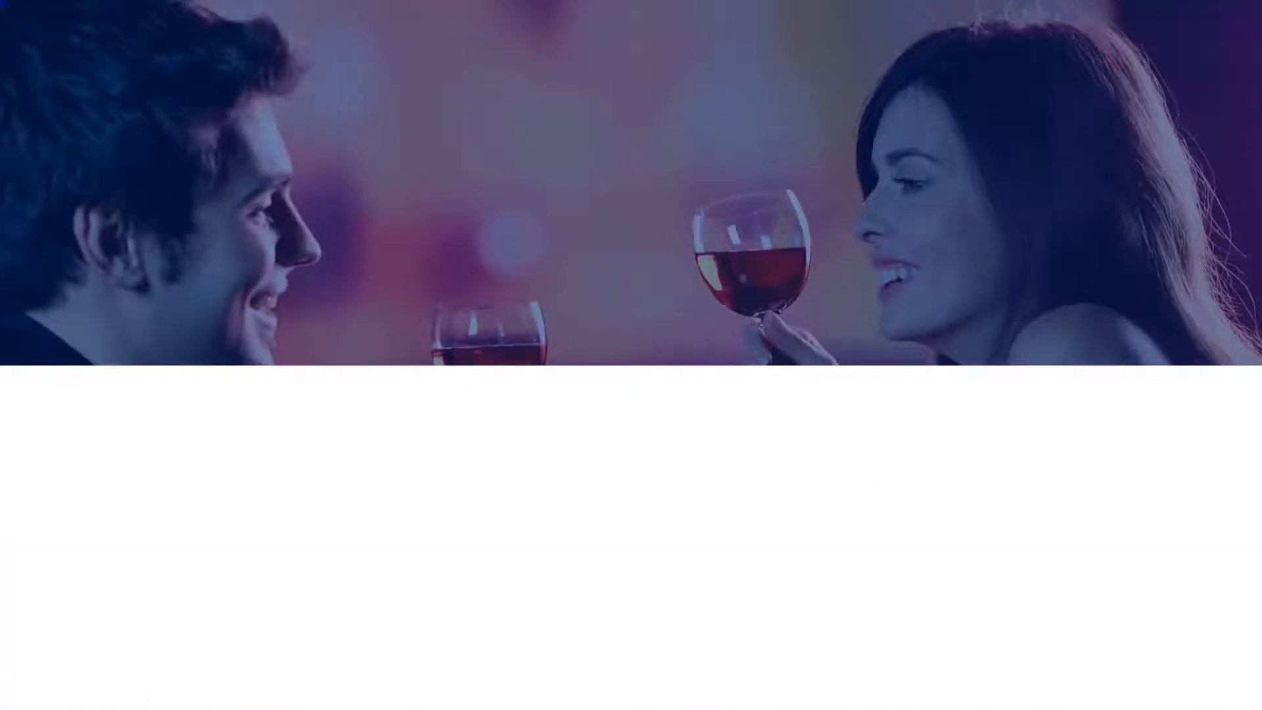
pyautogui.press('Escape')
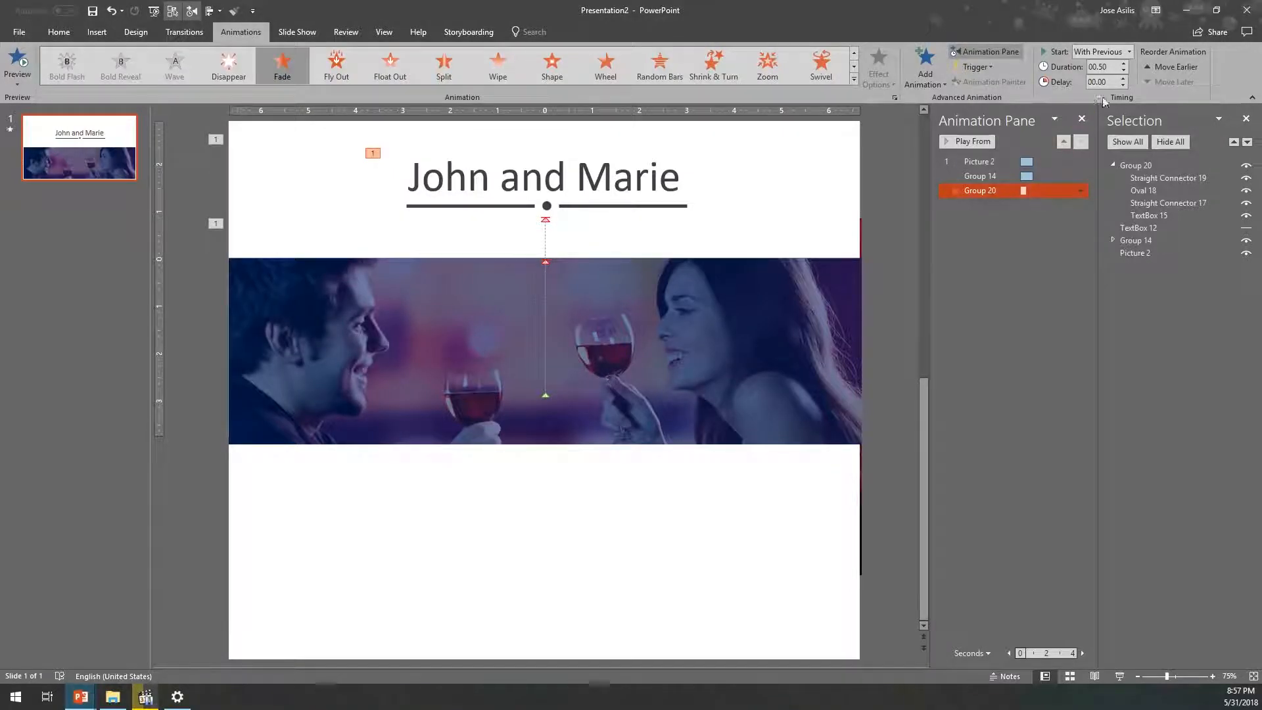
# Set the title group's Fade delay to 00.50 and preview the slide show.
pyautogui.click(1124, 79)
pyautogui.click(1120, 676)
pyautogui.click(877, 479)
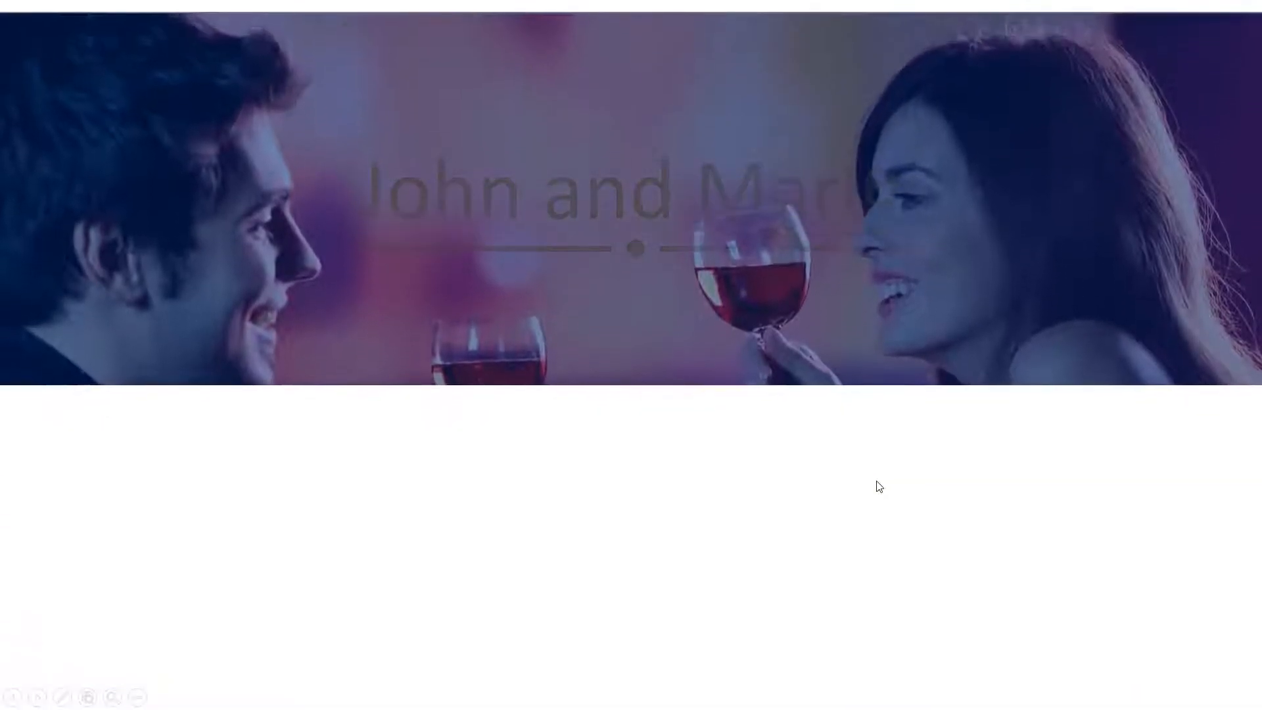
pyautogui.press('Escape')
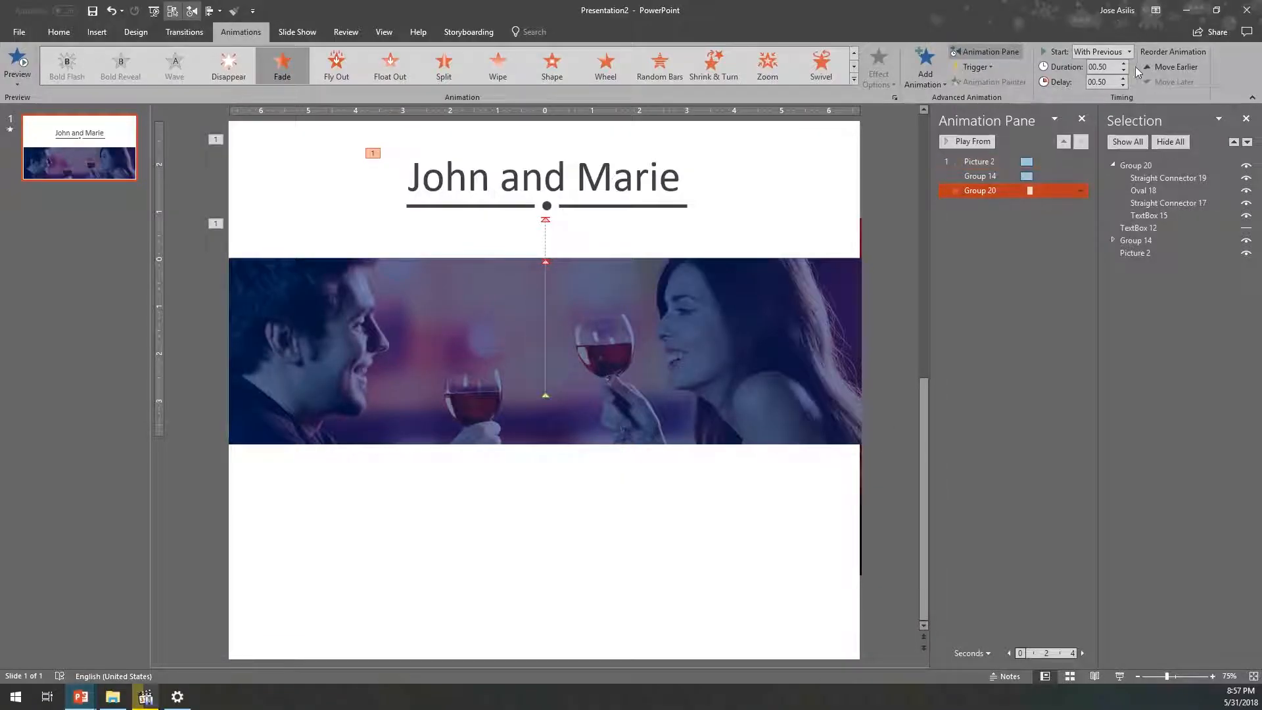
# Set the title group's Fade delay to 00.00 and play the slide show to check the timing.
pyautogui.click(1123, 85)
pyautogui.click(1123, 85)
pyautogui.hotkey('ctrl', 's')
pyautogui.press('Escape')
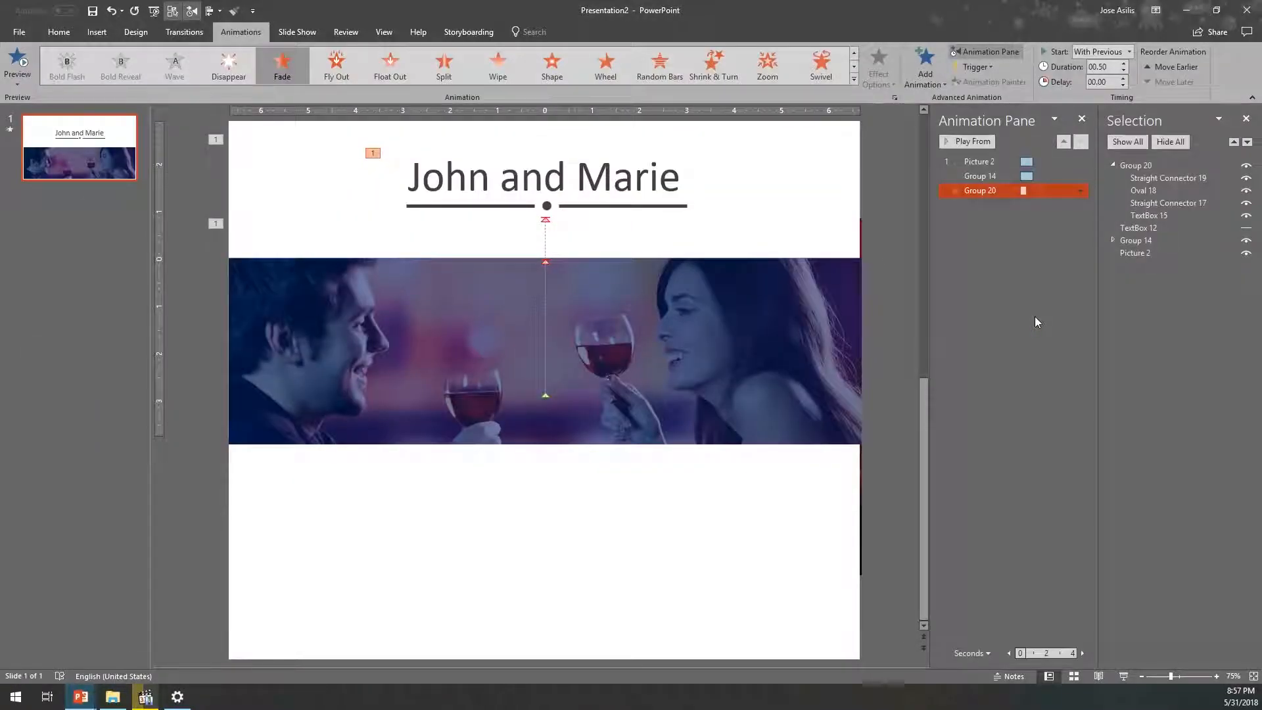
pyautogui.press('F5')
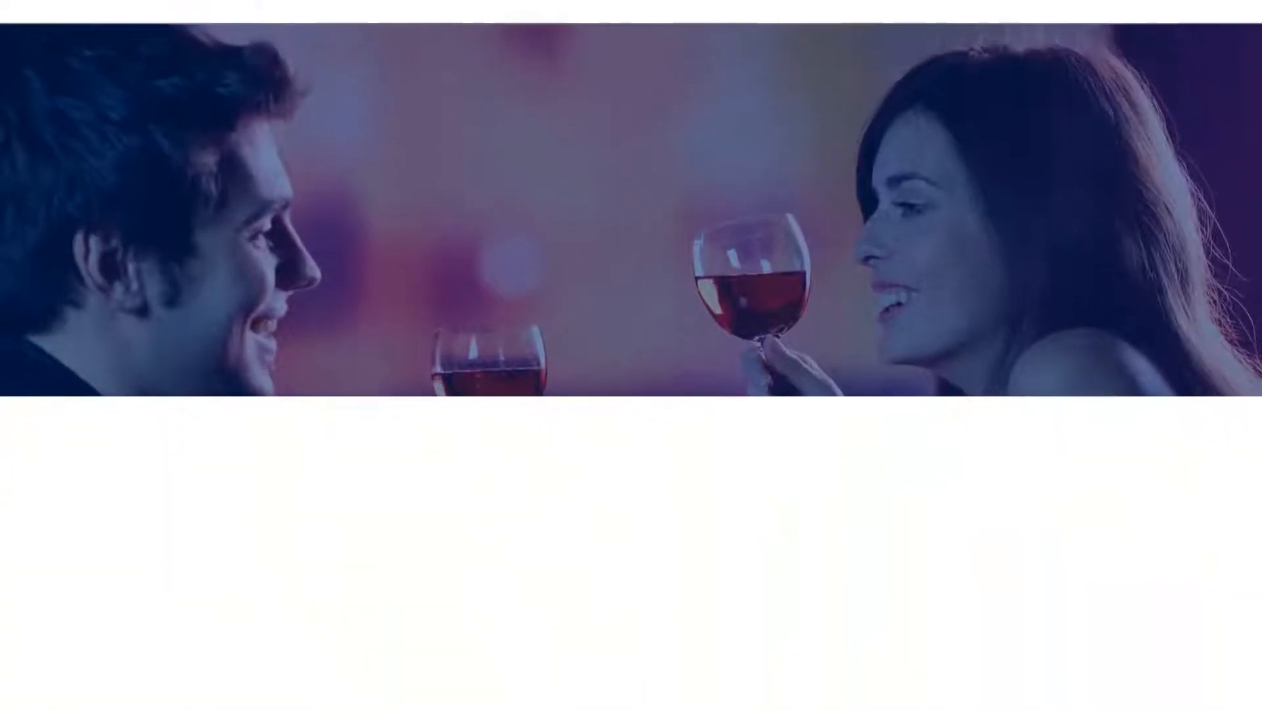
pyautogui.press('Escape')
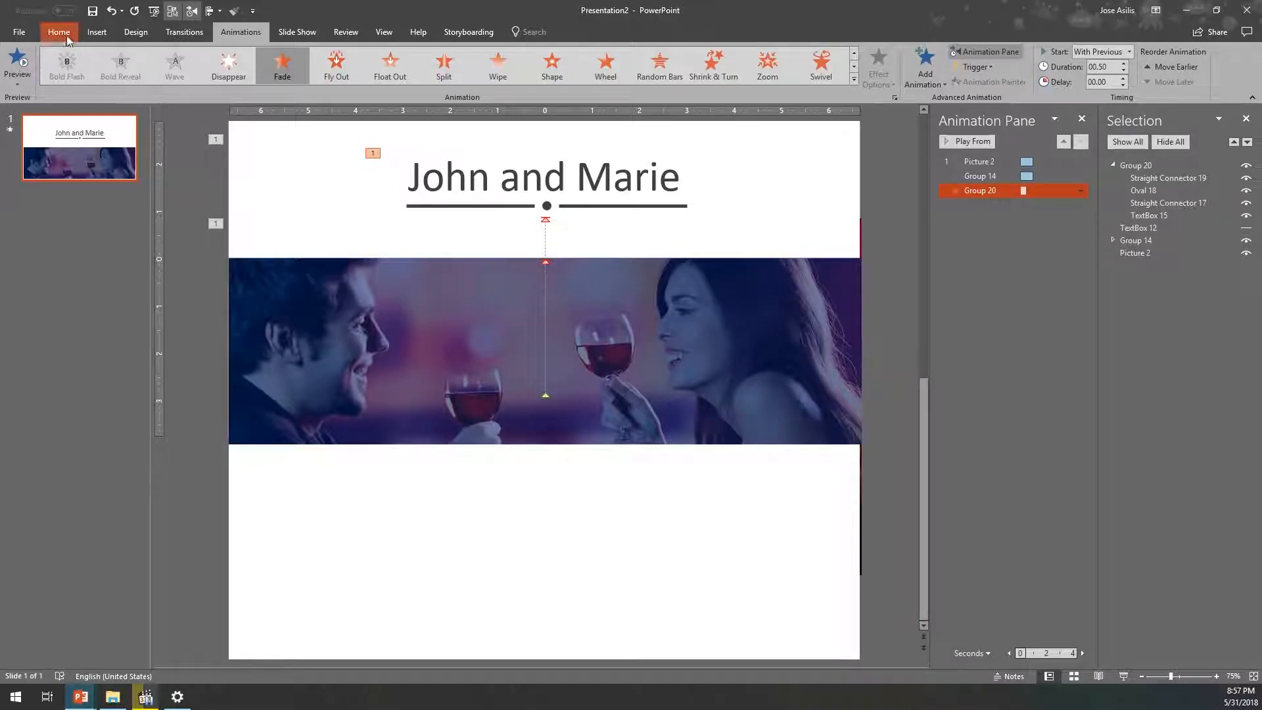
pyautogui.click(64, 34)
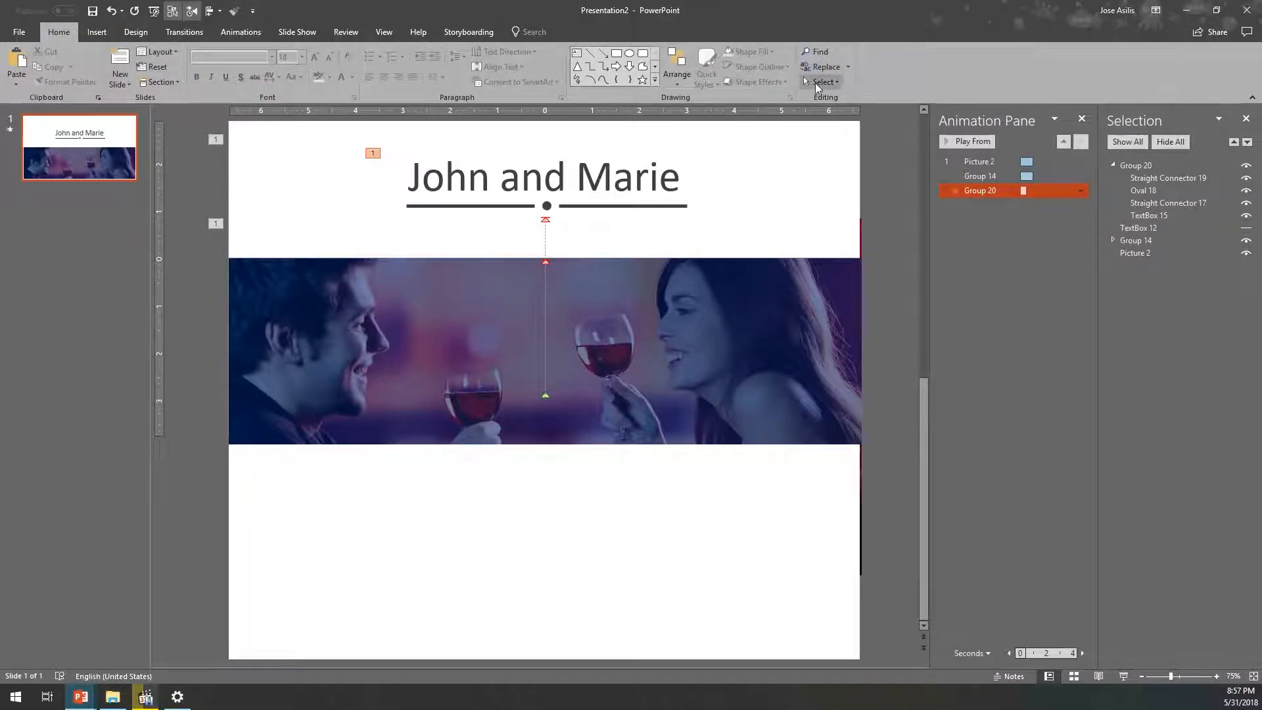
pyautogui.click(815, 85)
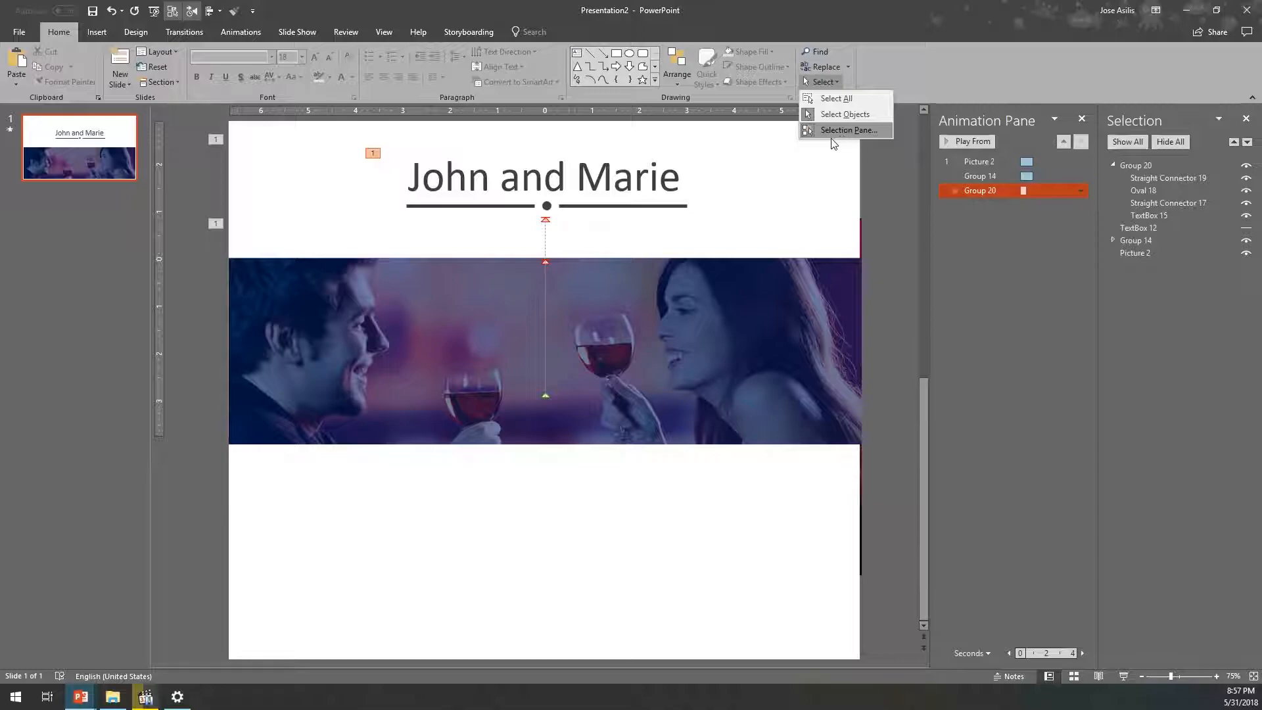
pyautogui.click(1191, 316)
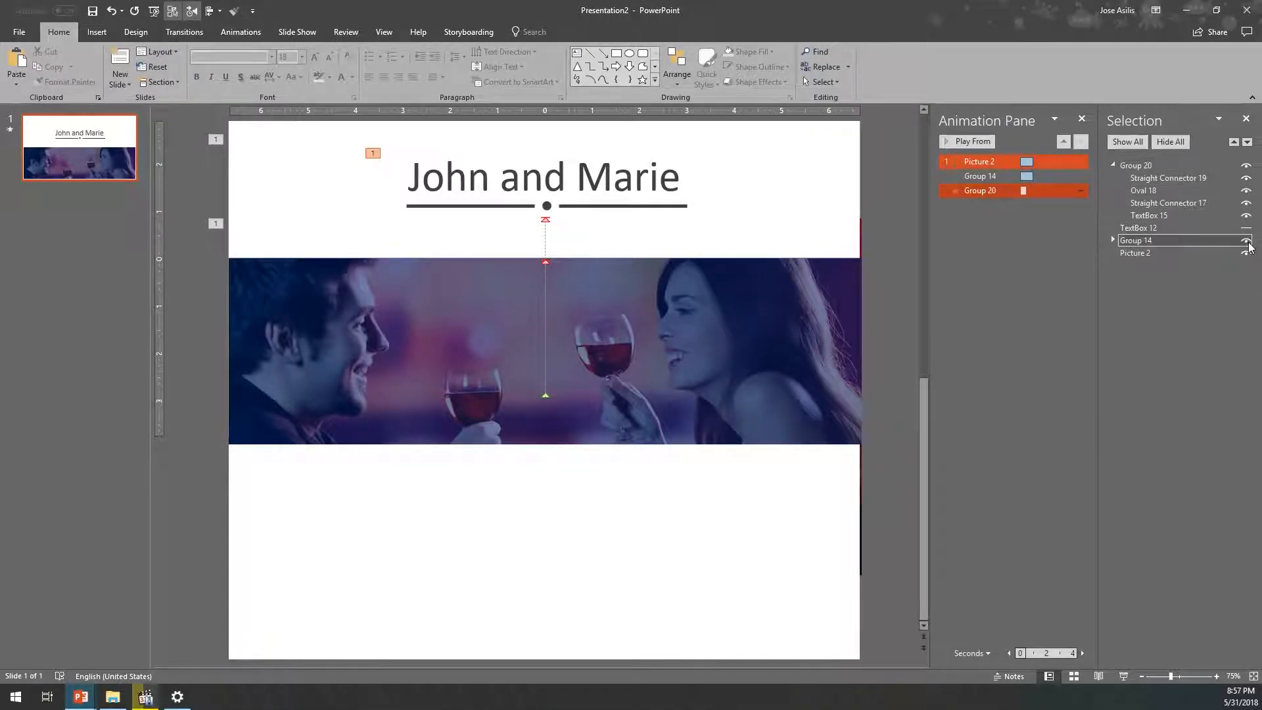
# Hide the overlay group (Group 14) and the couple photo (Picture 2) so only the title group shows on the slide.
pyautogui.click(1246, 242)
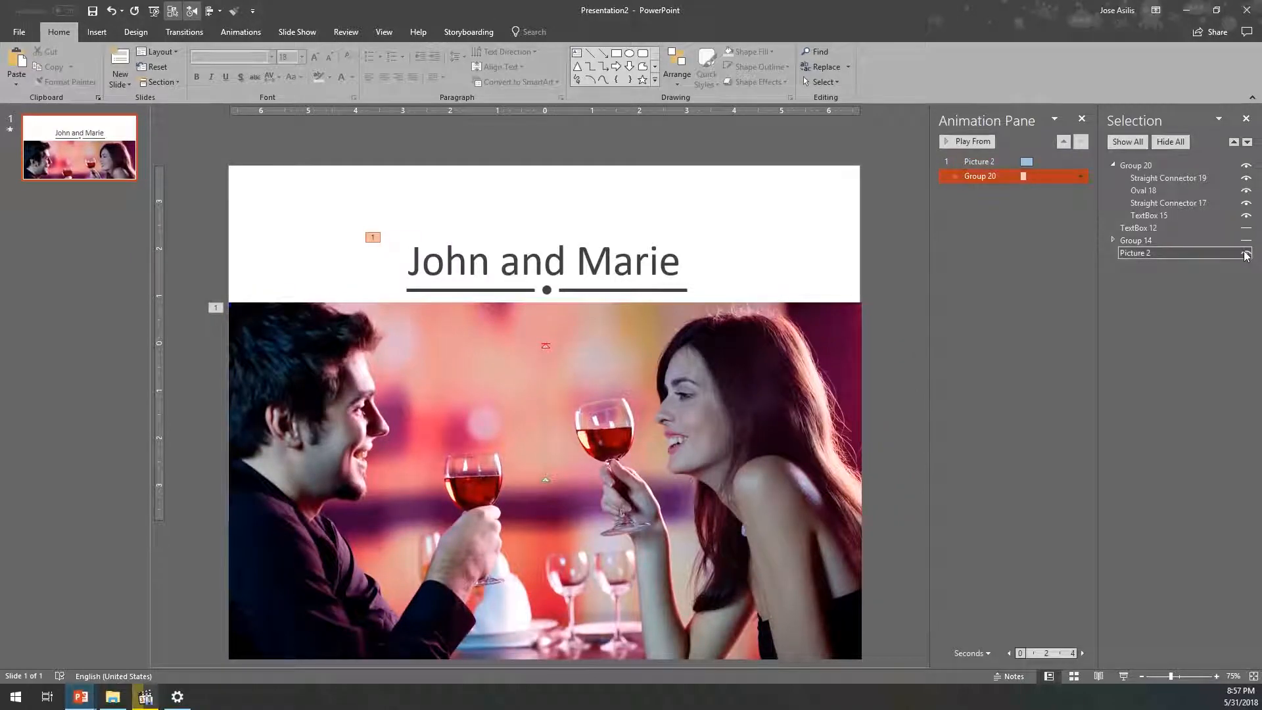
pyautogui.click(1247, 254)
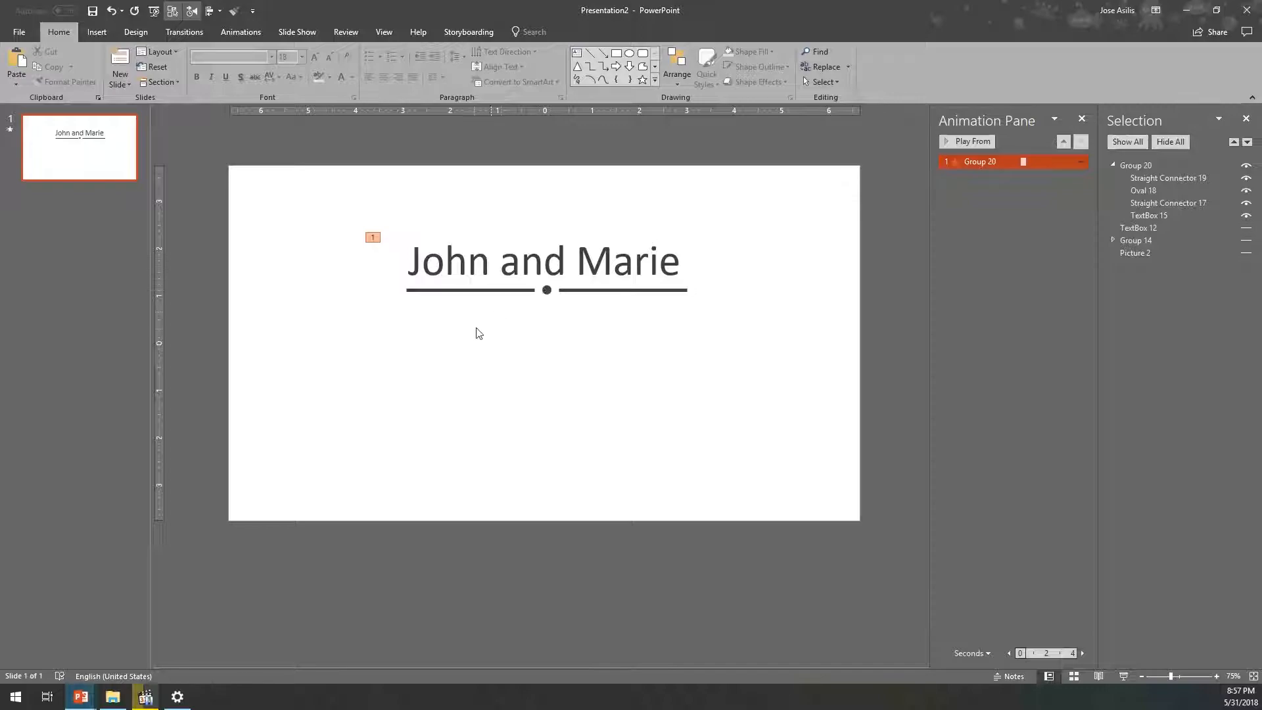
# Insert the monitor, presentation screen and projector icons from the Technology and electronics category onto the slide.
pyautogui.click(97, 32)
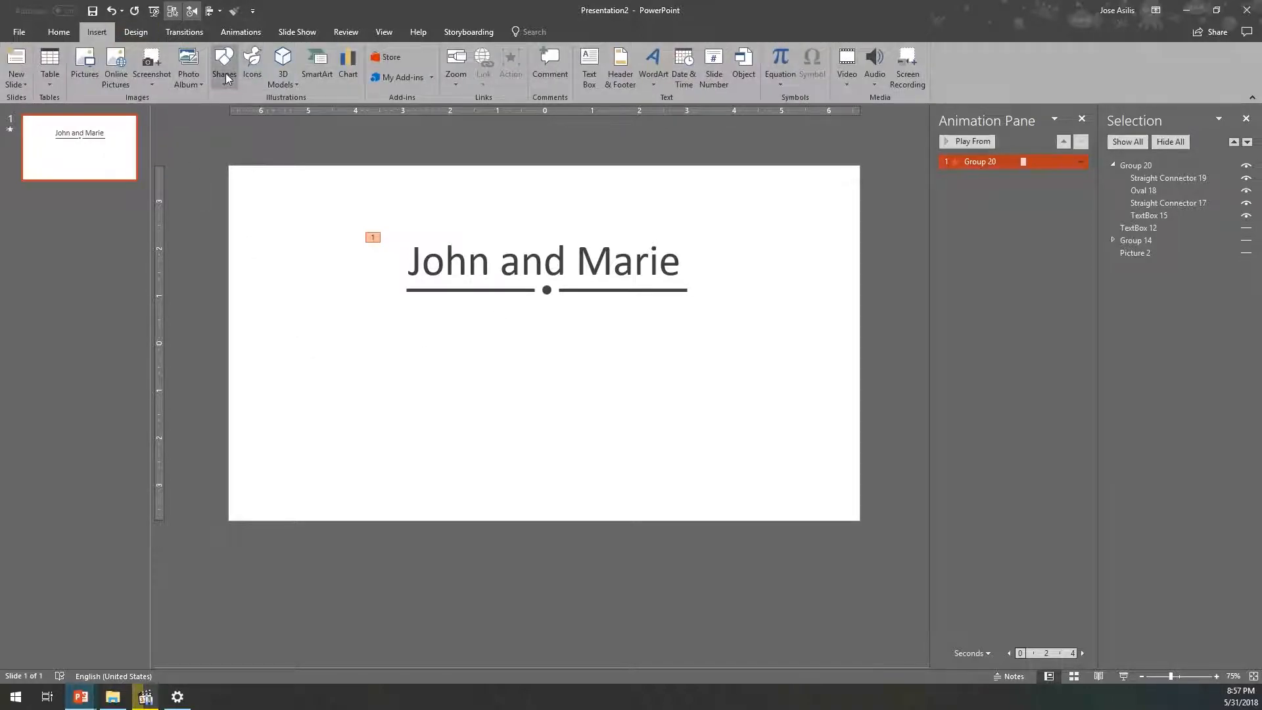
pyautogui.click(226, 73)
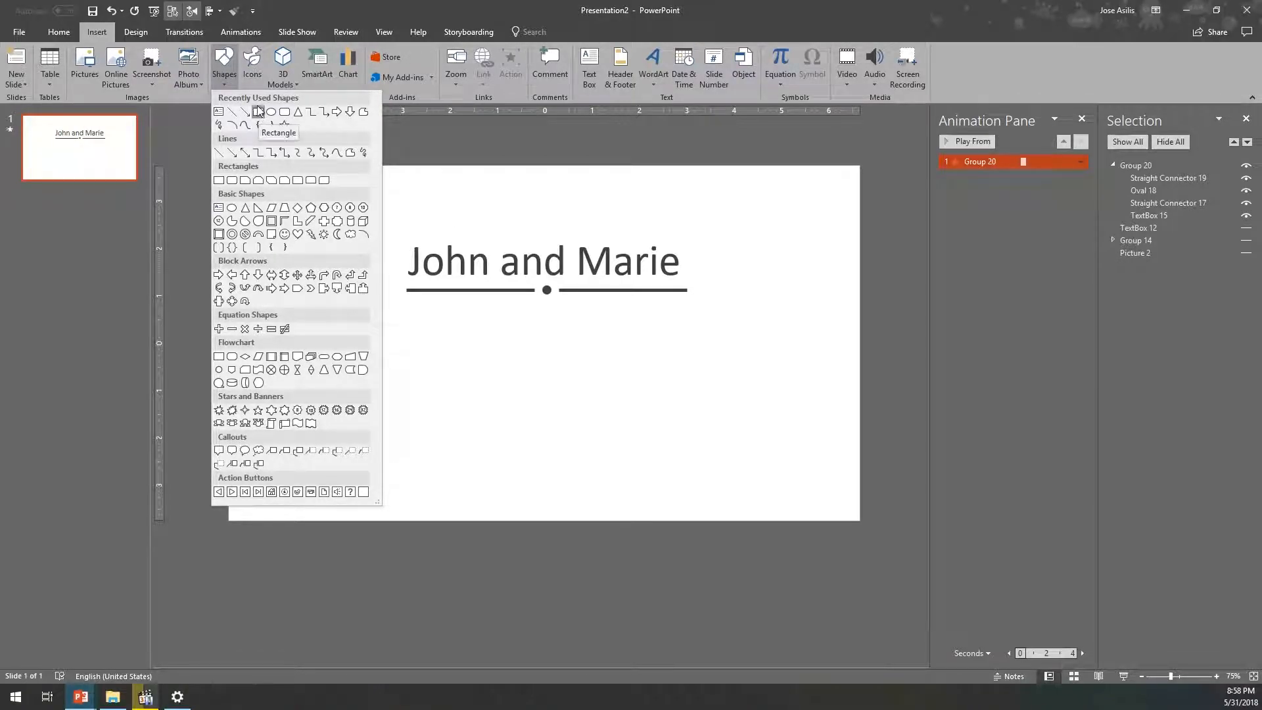
pyautogui.click(247, 73)
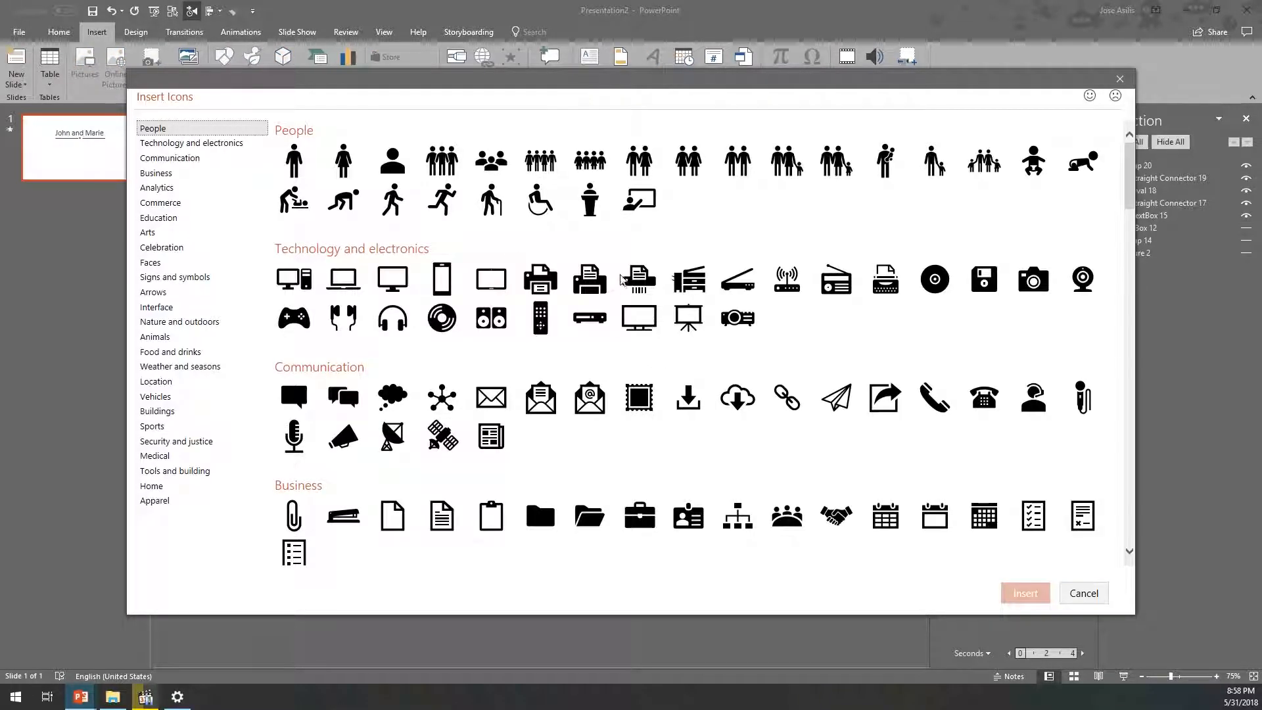
pyautogui.click(639, 317)
pyautogui.click(688, 318)
pyautogui.click(737, 318)
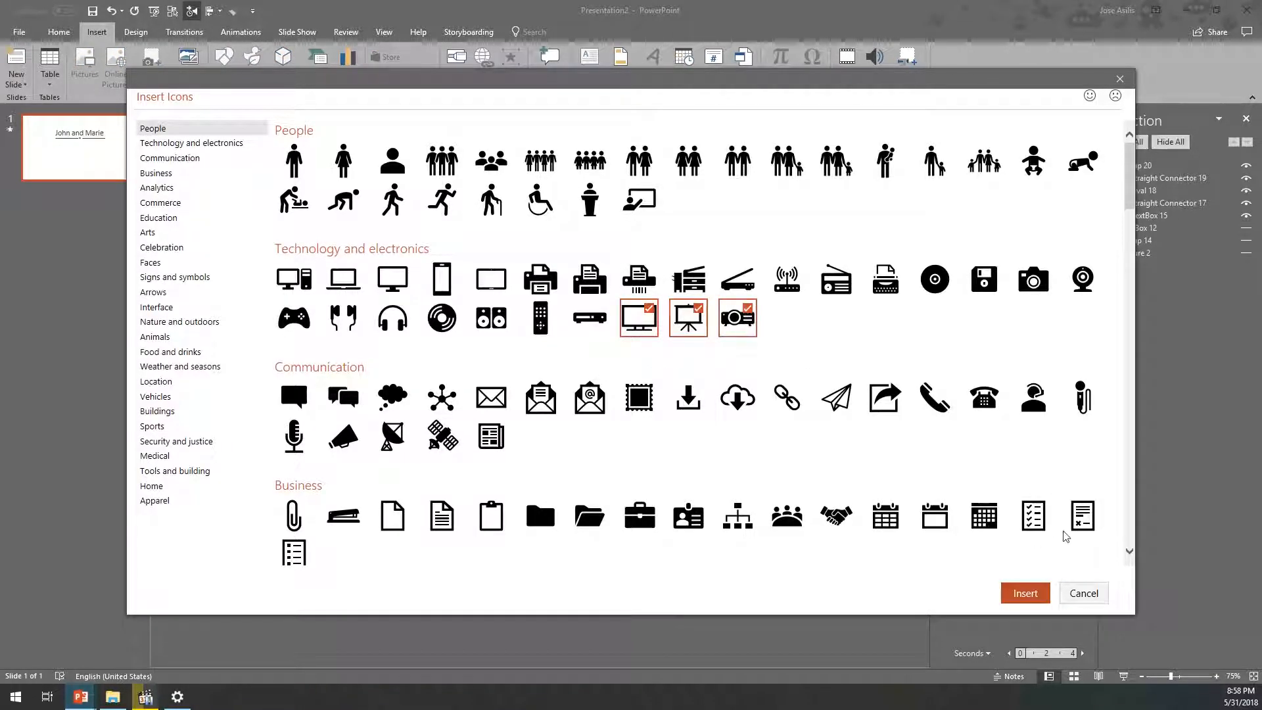
pyautogui.click(1025, 592)
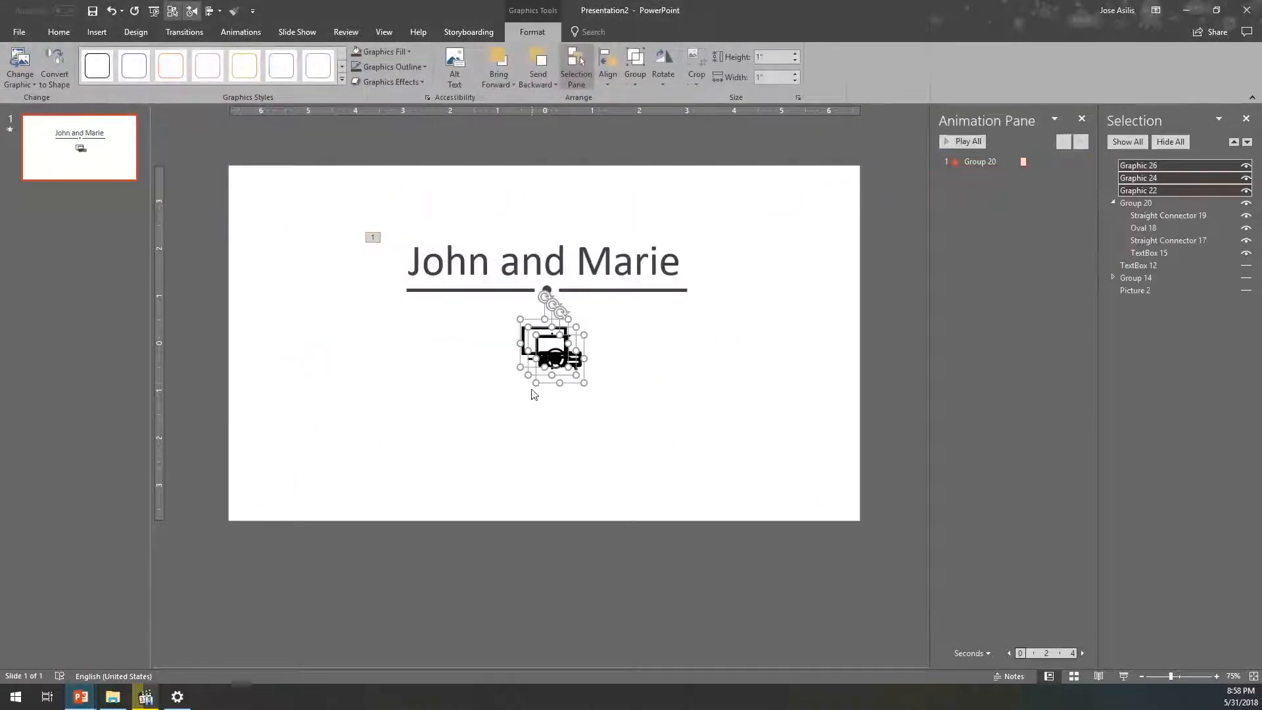
# Move the monitor icon away from the other two icons to the lower-left area of the slide.
pyautogui.click(558, 368)
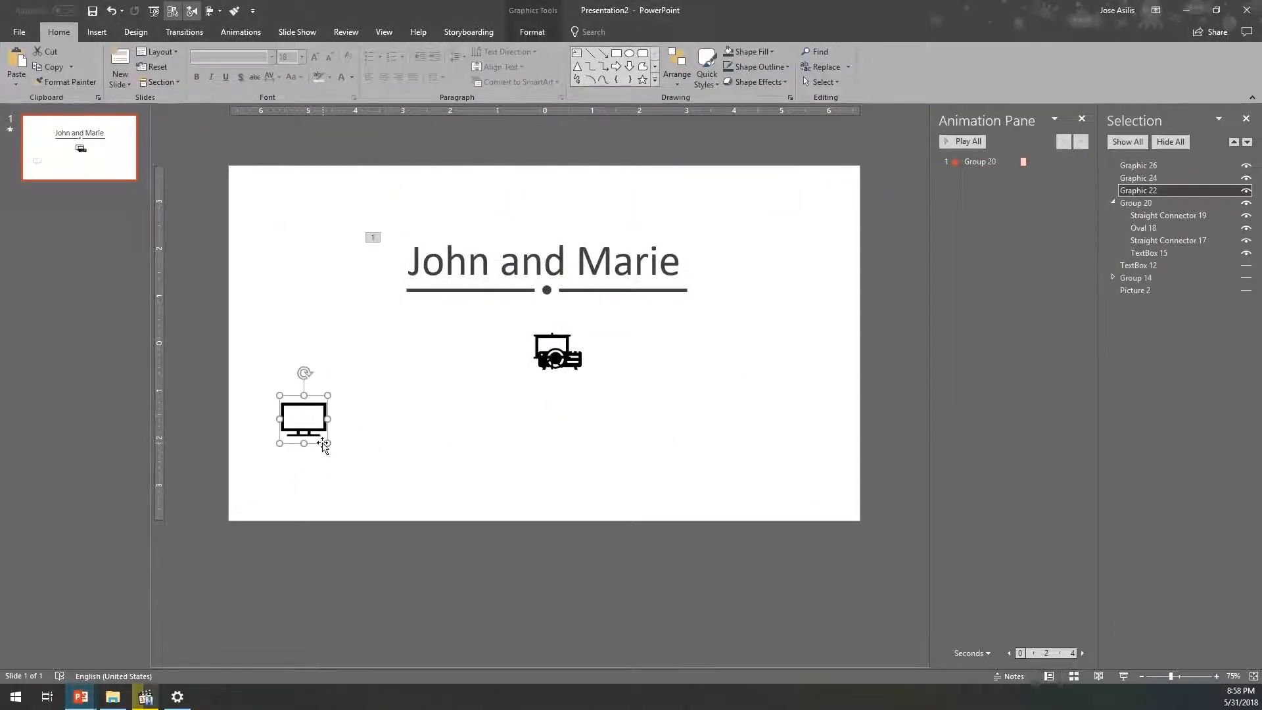